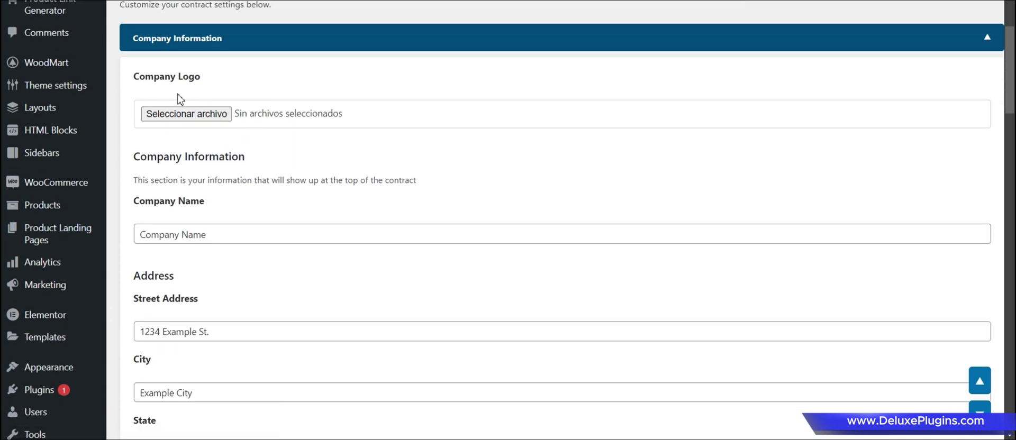
scroll(185, 133, down, 1)
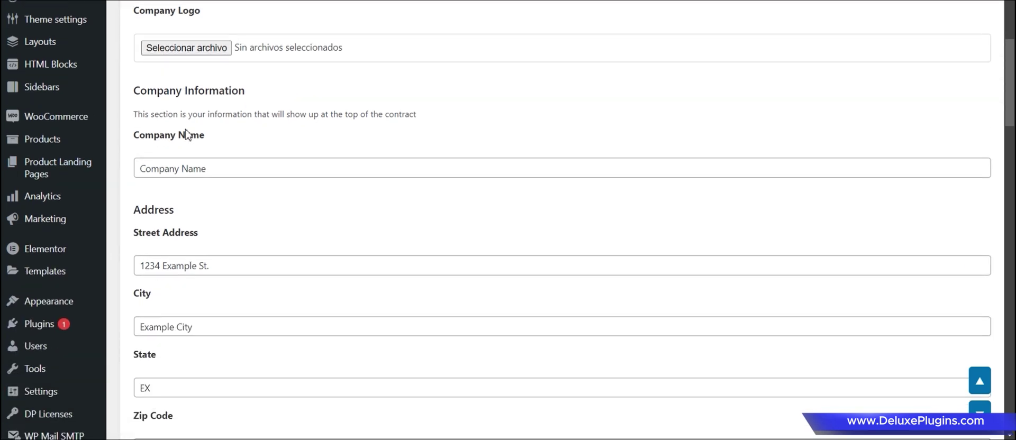
scroll(247, 176, down, 2)
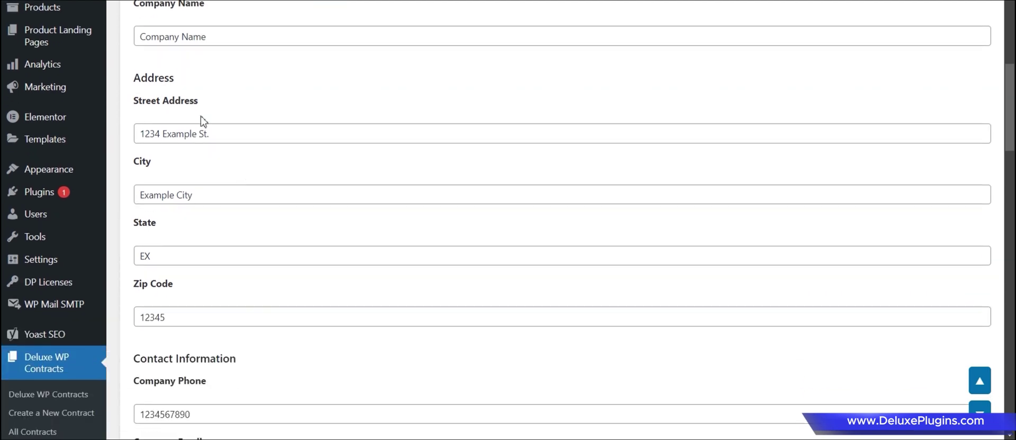
scroll(188, 182, down, 2)
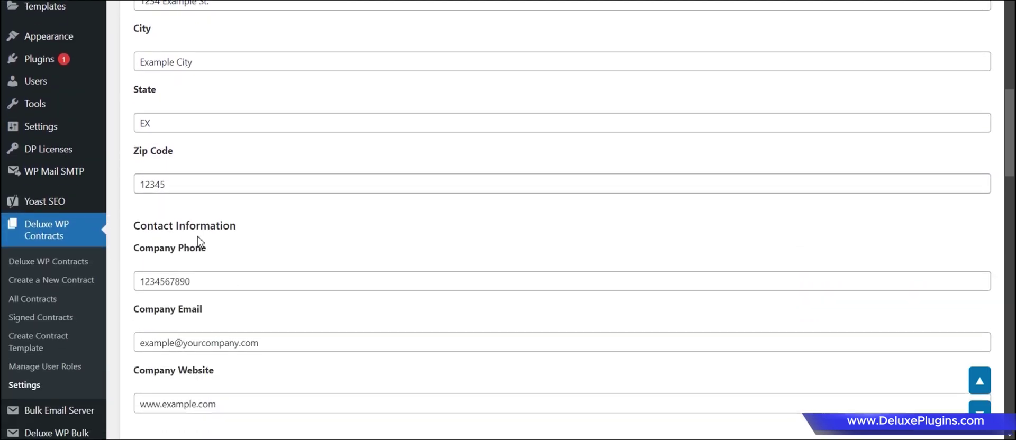
scroll(204, 192, down, 1)
scroll(206, 255, down, 4)
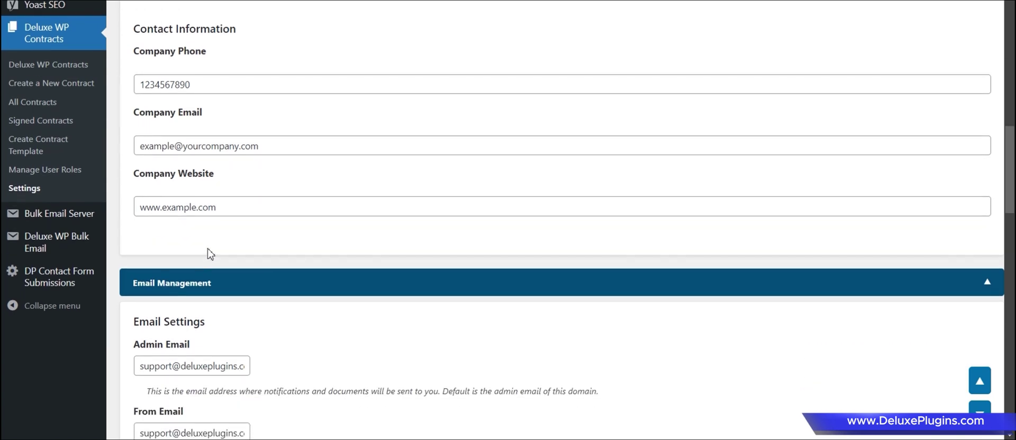
scroll(290, 218, down, 2)
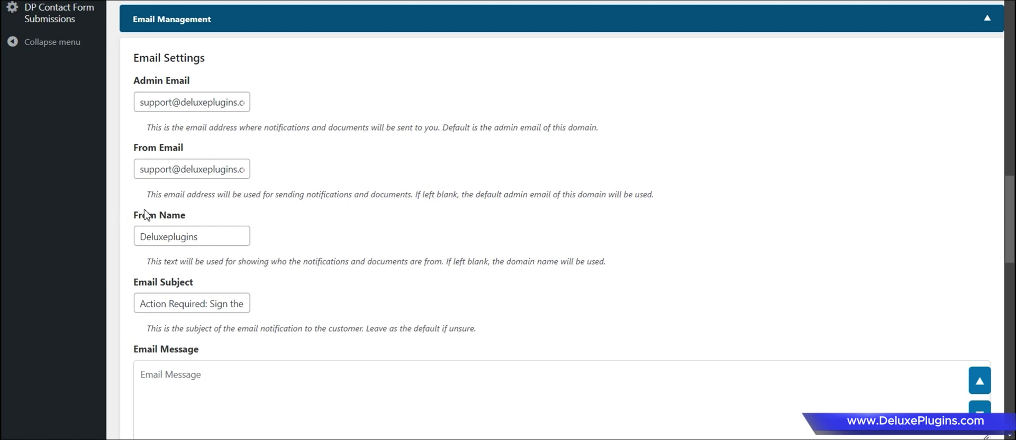
Capitalize the P so the sender's From Name reads 'Deluxe Plugins'.
click(169, 237)
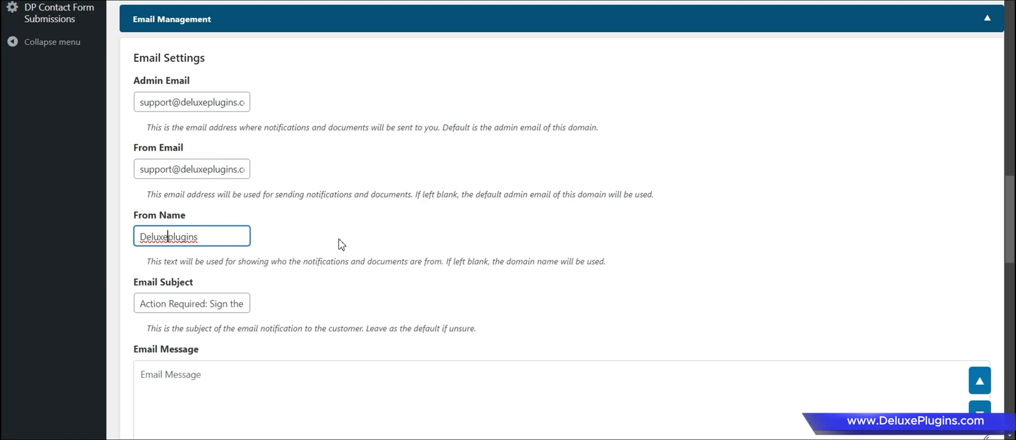
key(Delete)
text(P)
click(317, 211)
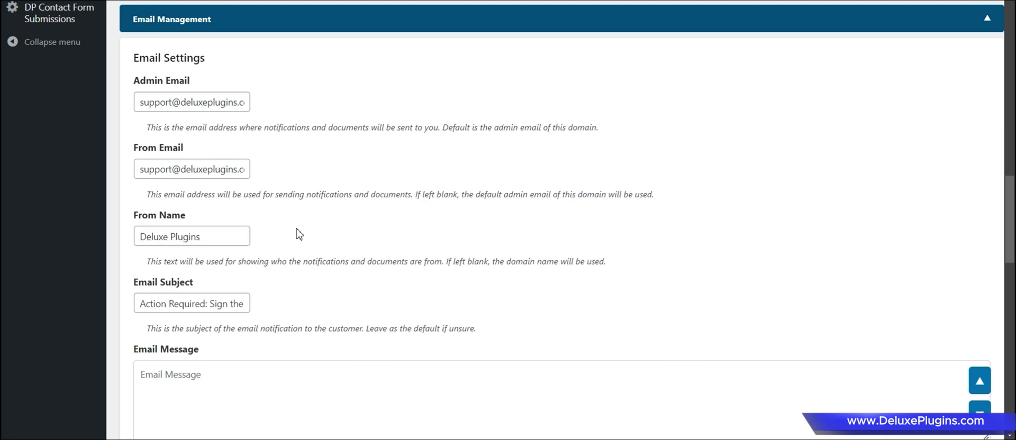
Review the default email subject, message text and the note about leaving the message blank.
scroll(275, 220, down, 1)
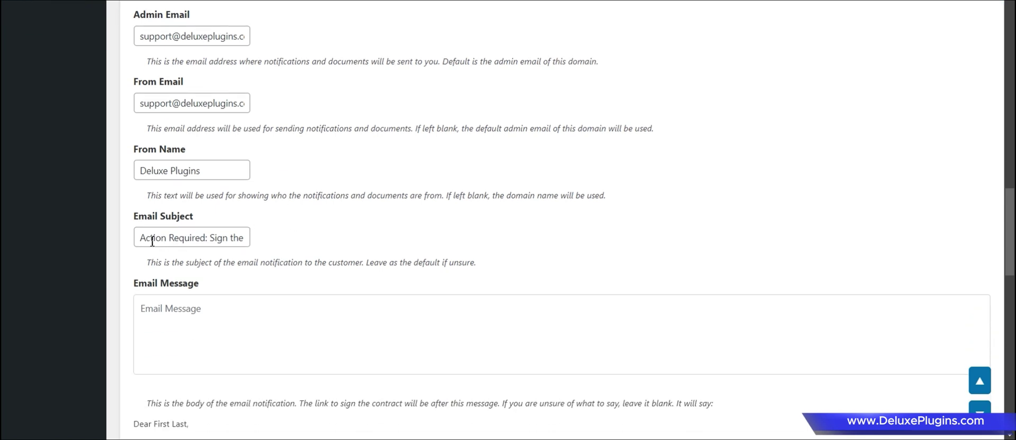
drag(143, 238, 266, 247)
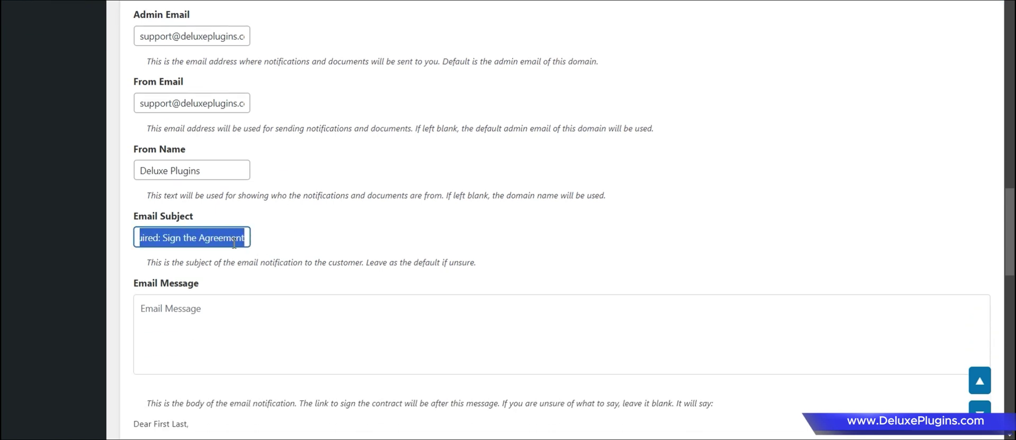
scroll(270, 220, down, 2)
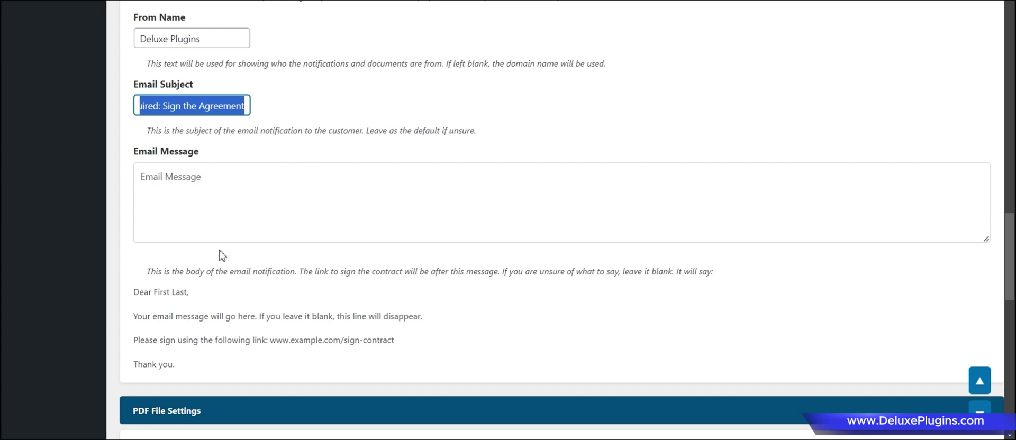
drag(180, 366, 136, 292)
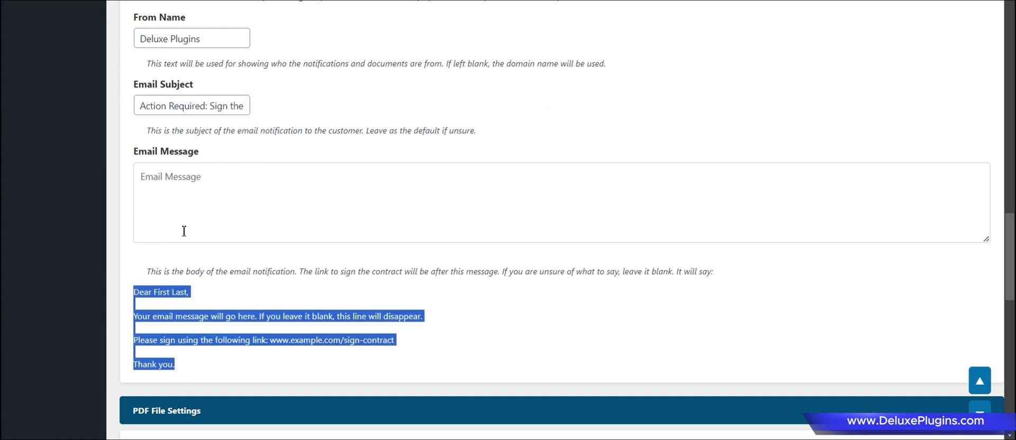
click(142, 316)
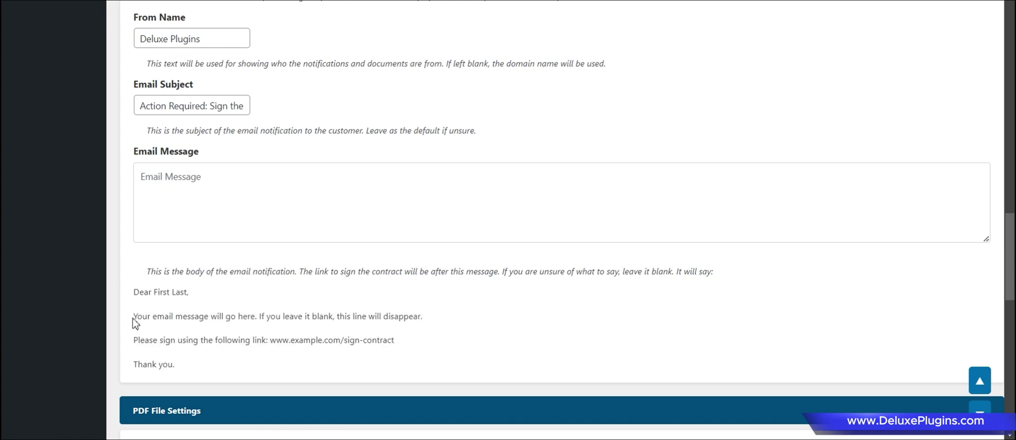
drag(133, 318, 426, 320)
click(408, 305)
Save the Deluxe WP Contracts settings from the bottom of the Settings page, then return upward.
scroll(280, 328, down, 5)
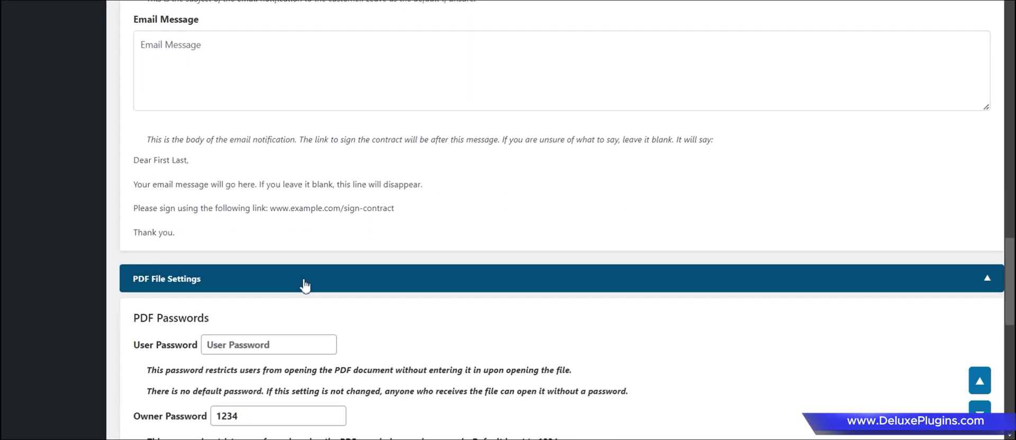
scroll(377, 153, down, 1)
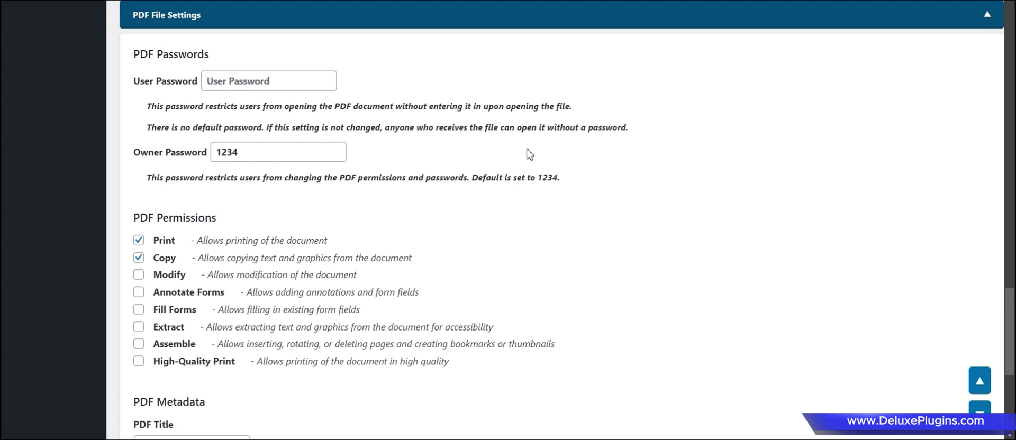
scroll(581, 159, down, 2)
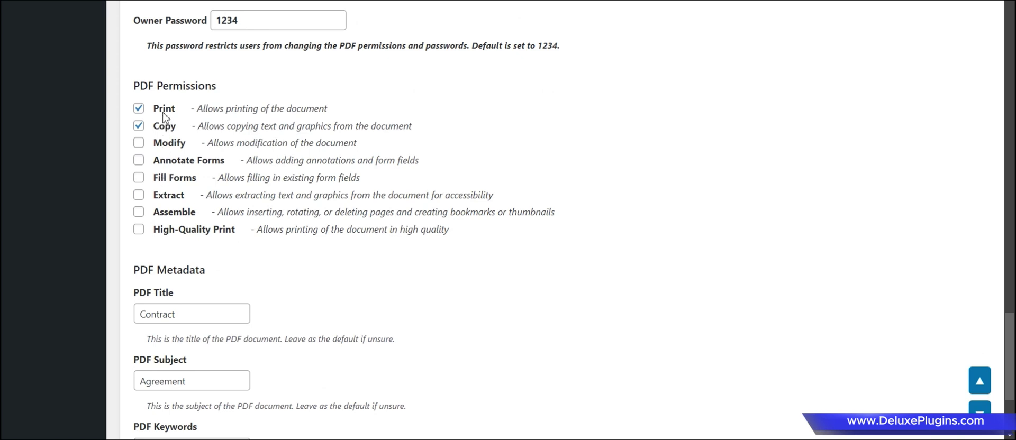
scroll(172, 223, down, 2)
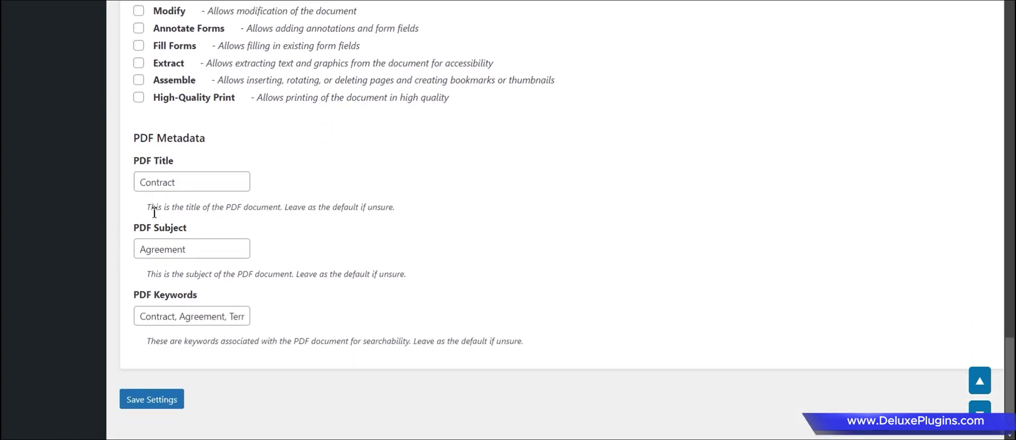
scroll(238, 262, down, 1)
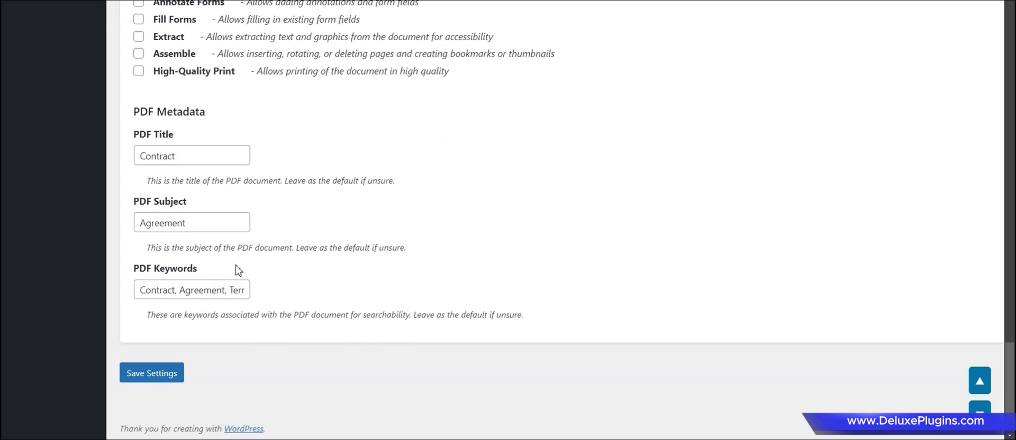
click(156, 373)
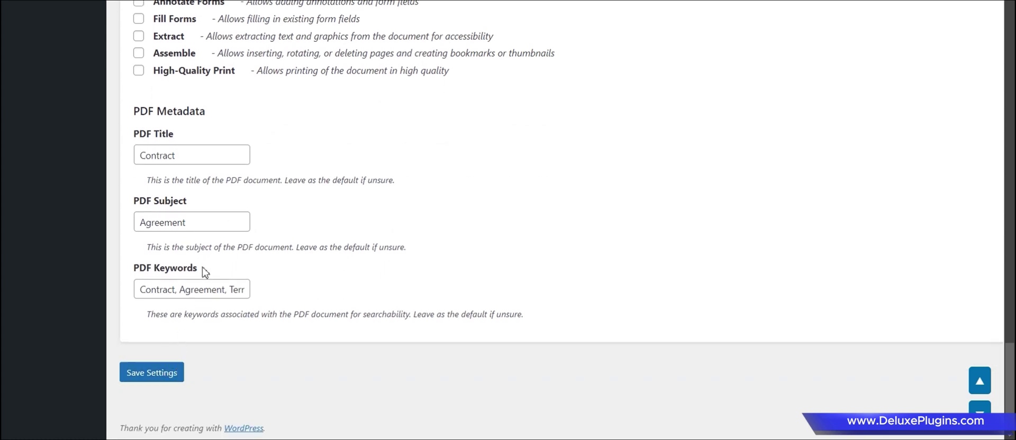
scroll(209, 20, up, 20)
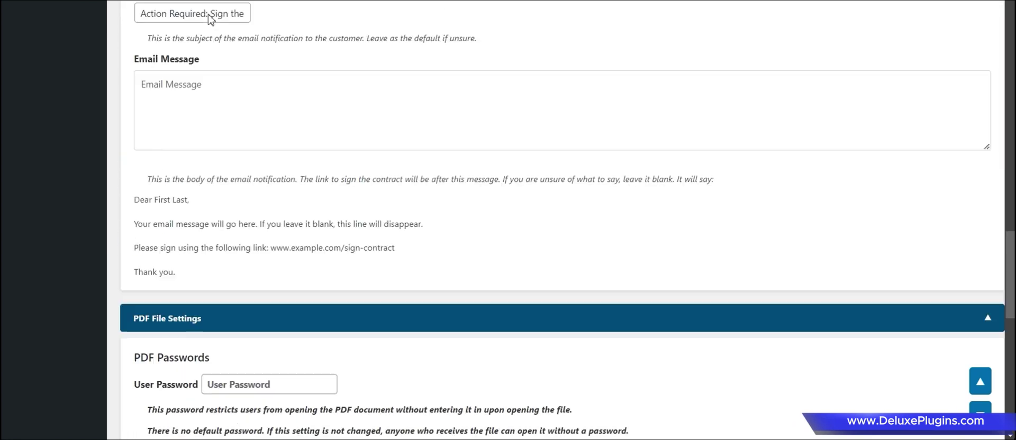
scroll(210, 24, up, 3)
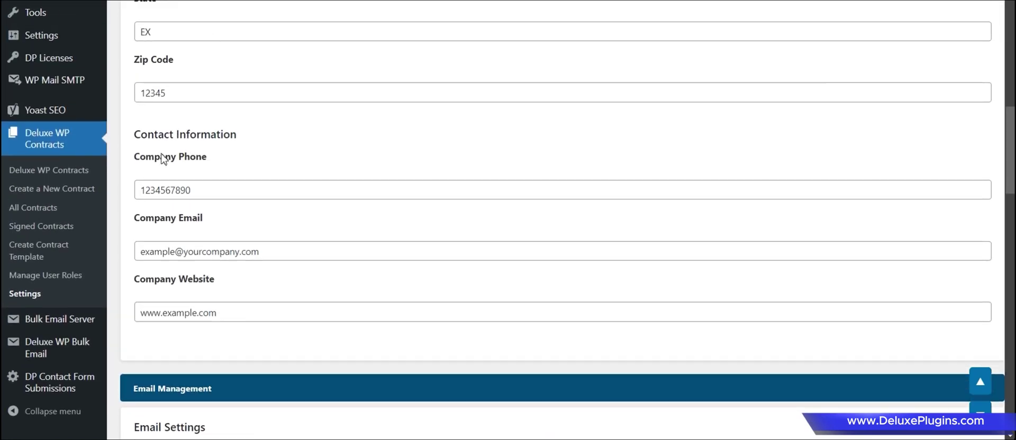
On the contract template page, try the Manufacturing industry with the Manufacturing Agreement type.
click(45, 251)
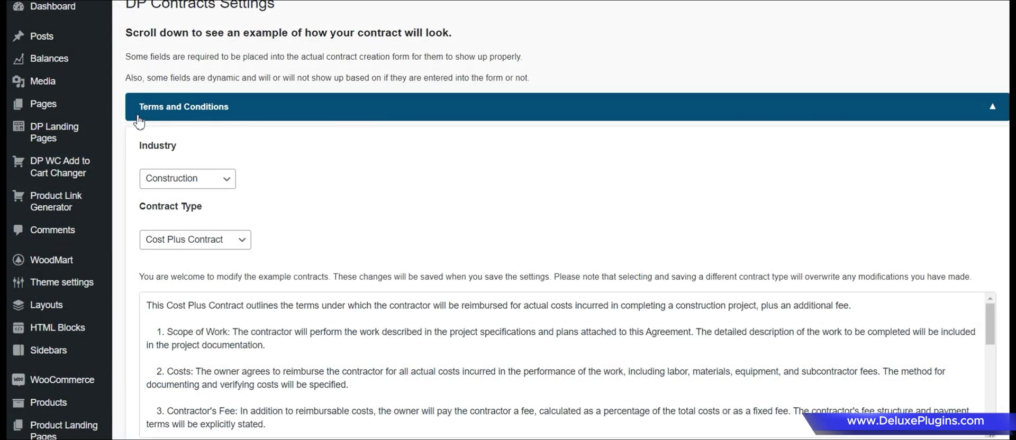
click(267, 116)
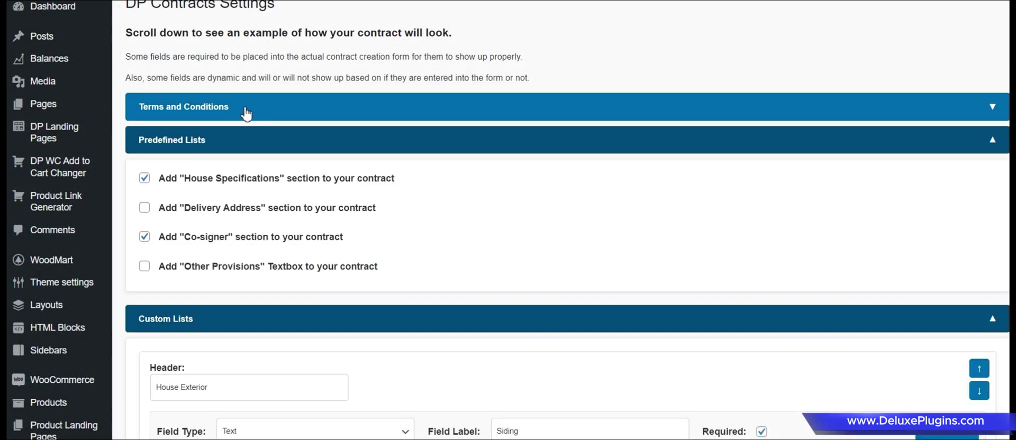
click(257, 113)
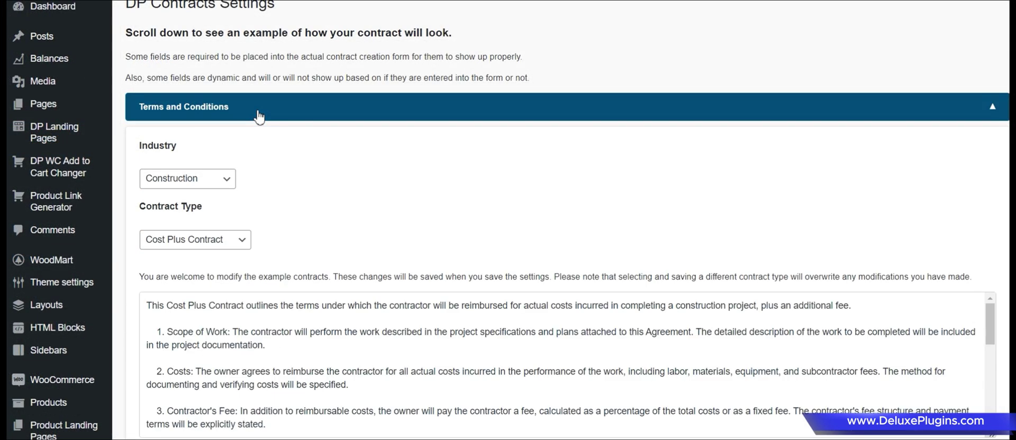
click(192, 183)
click(193, 186)
click(193, 187)
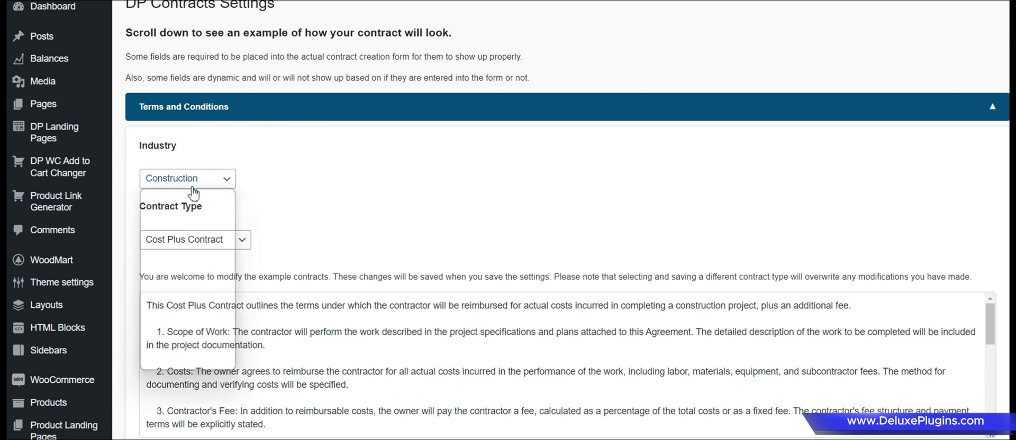
click(192, 310)
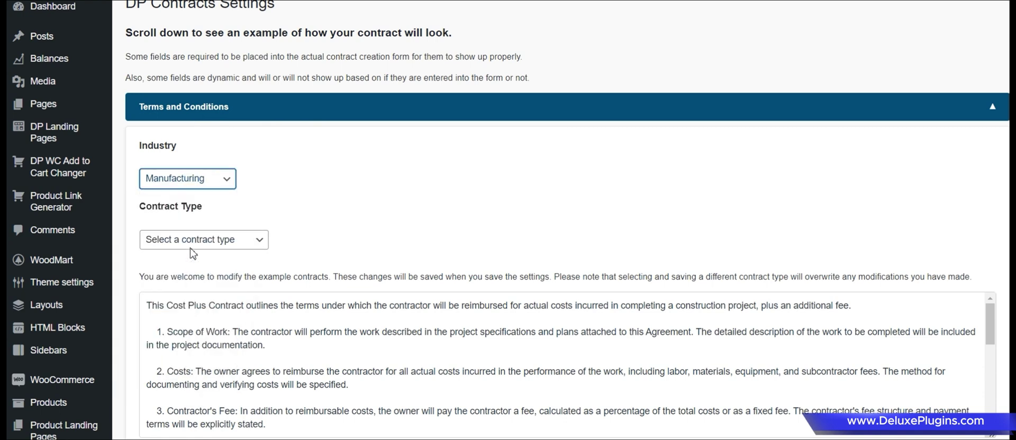
click(191, 241)
click(196, 289)
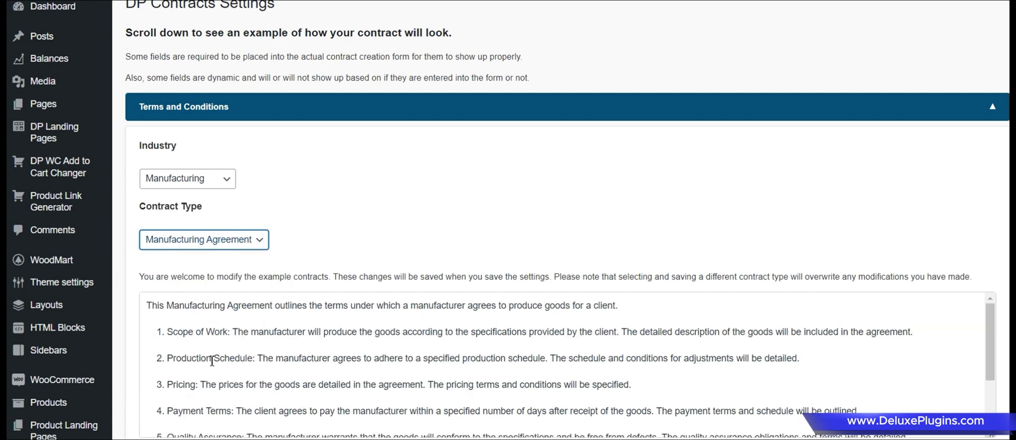
Switch the industry to Construction and the contract type to Lump Sum Contract.
click(204, 179)
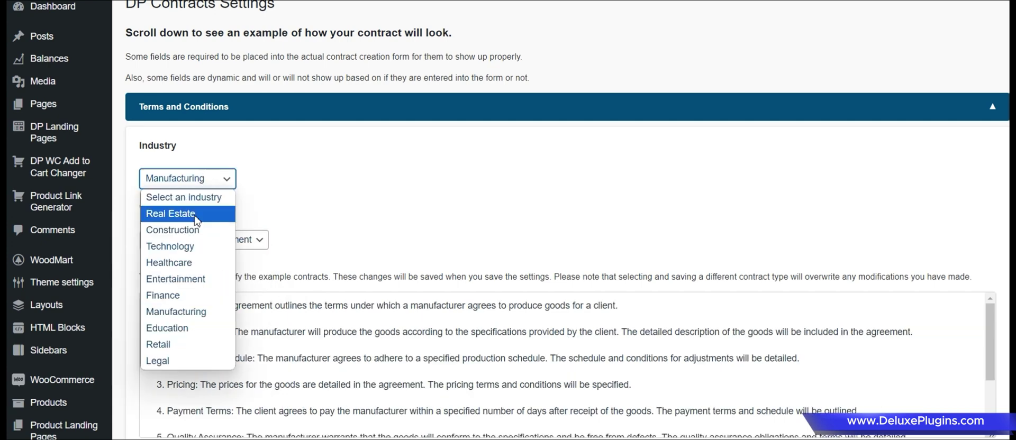
click(196, 231)
click(231, 244)
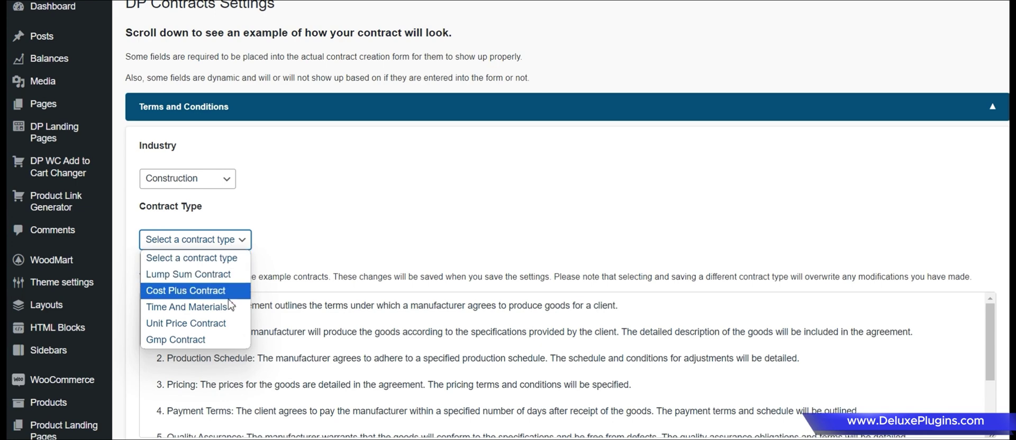
click(218, 275)
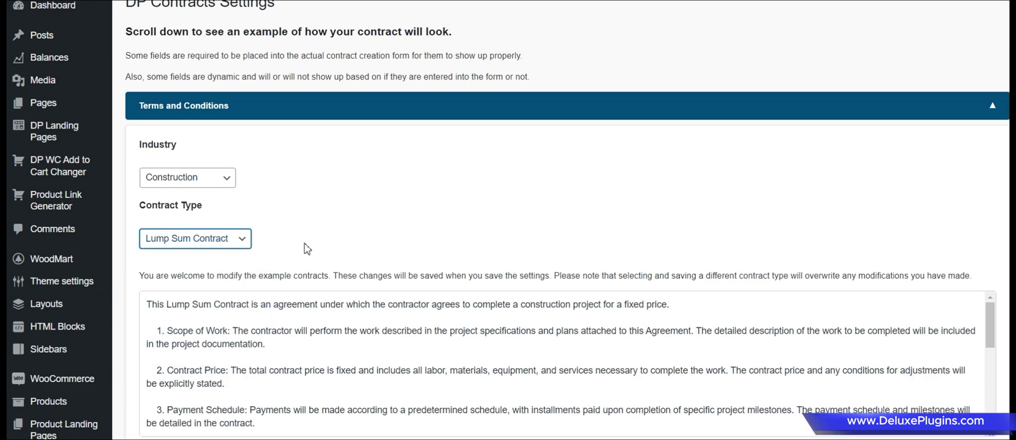
scroll(354, 261, down, 1)
scroll(287, 154, down, 4)
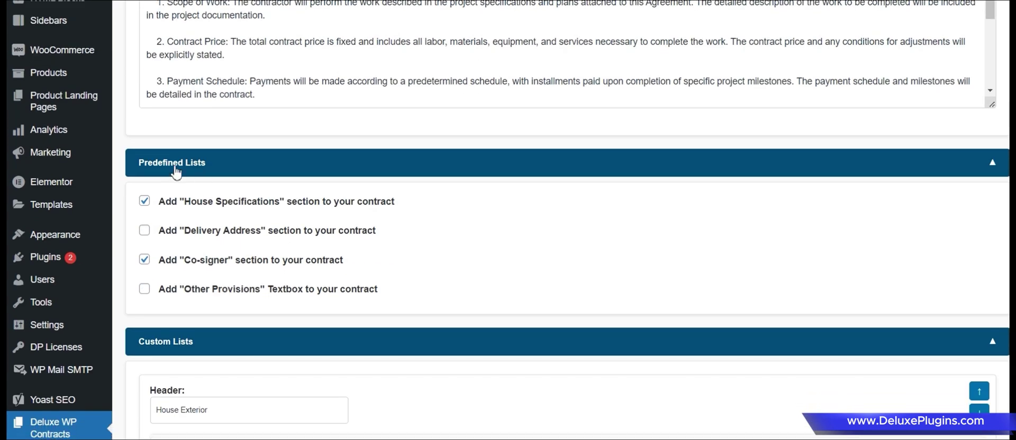
Exclude the House Specifications section from the contract.
click(144, 201)
scroll(228, 175, down, 3)
scroll(233, 165, down, 4)
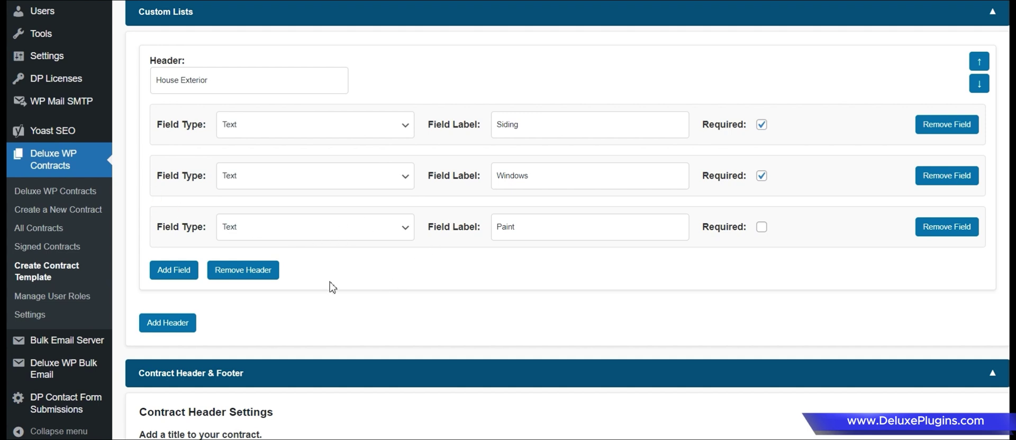
click(544, 122)
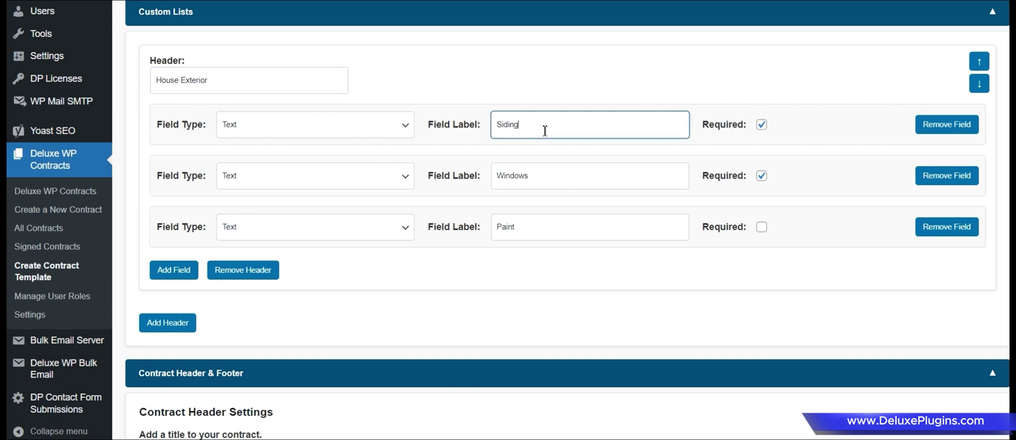
Add a required Number field labelled Price under House Exterior.
click(154, 277)
click(256, 276)
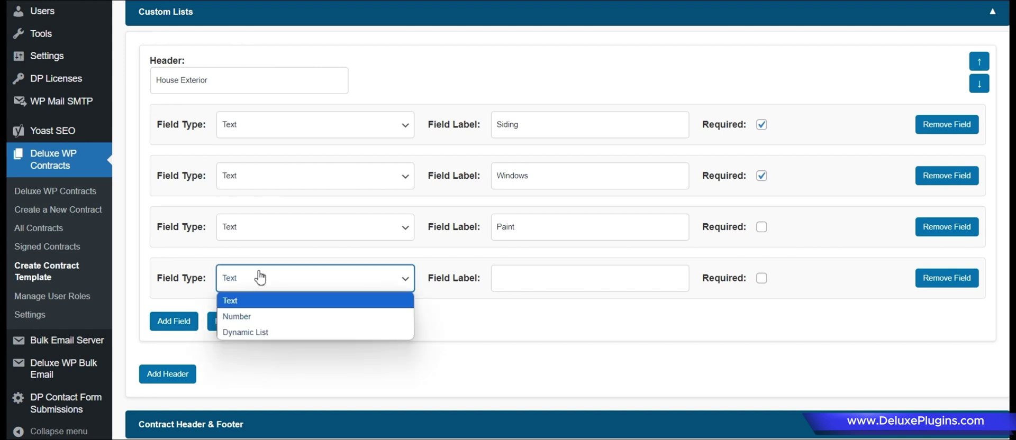
click(260, 316)
click(539, 279)
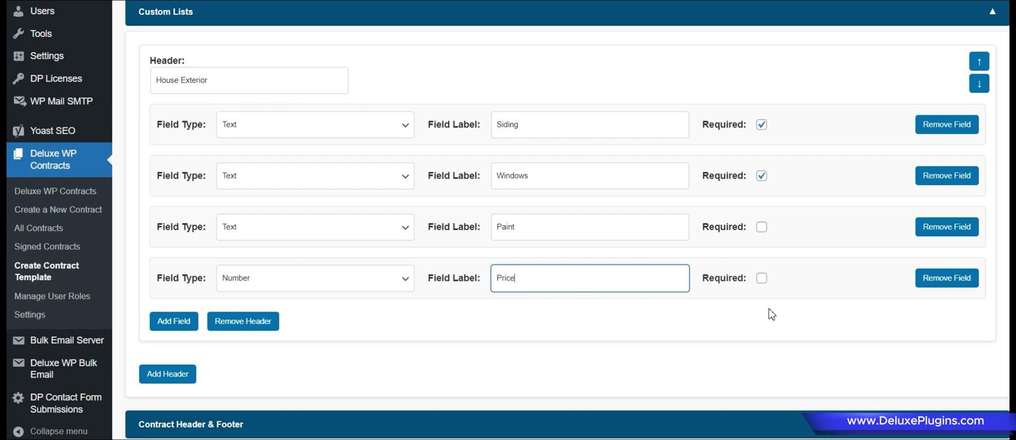
click(762, 279)
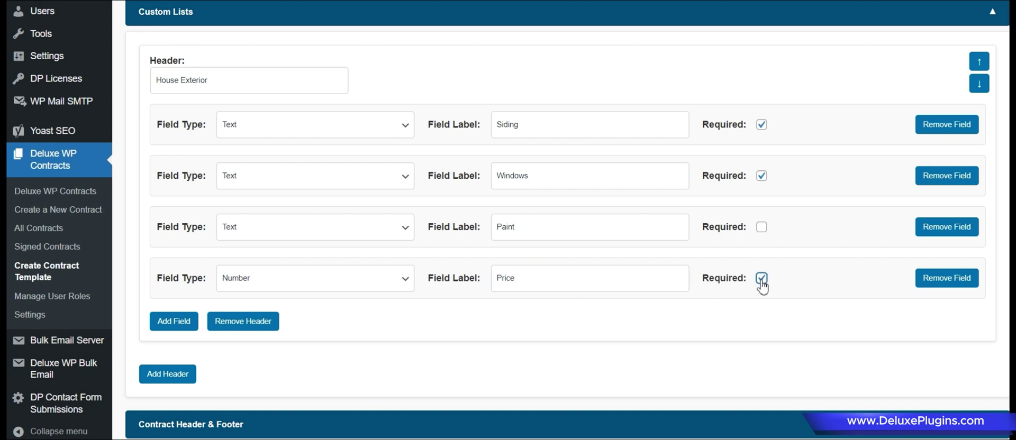
Add an Interior header containing a Dynamic List field named Interior Items.
click(167, 376)
scroll(168, 379, down, 3)
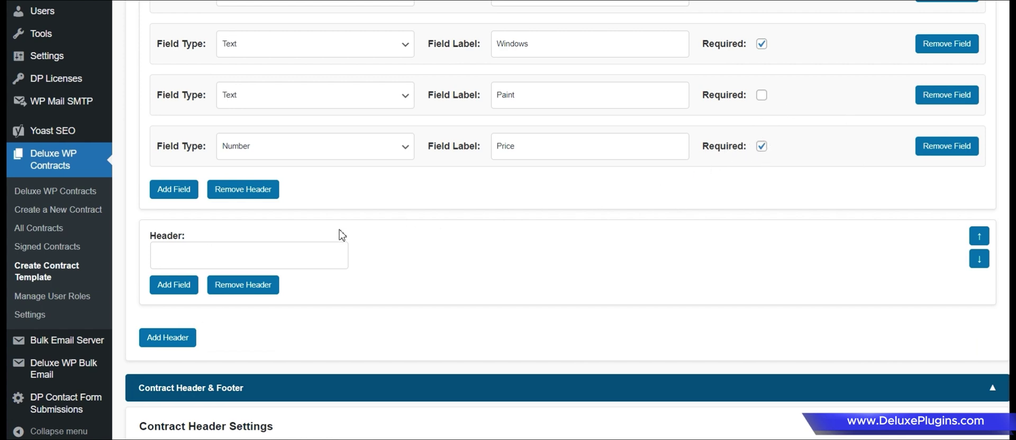
click(223, 258)
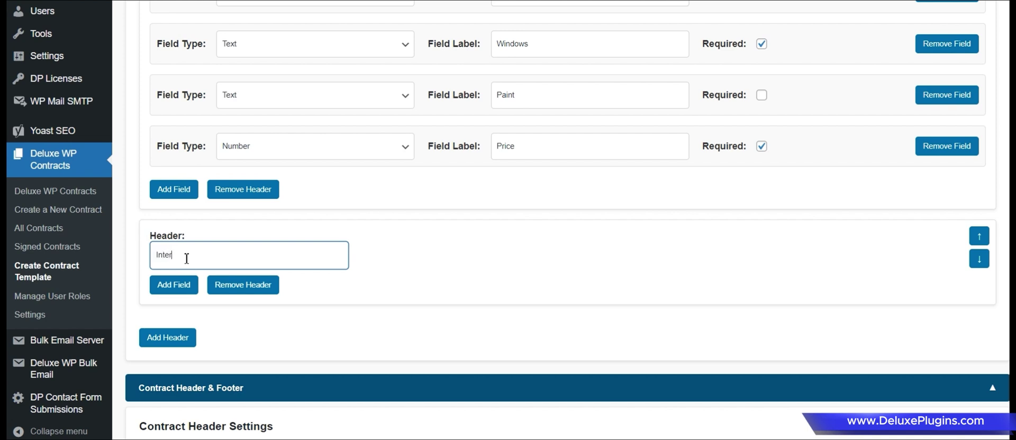
click(174, 285)
click(278, 299)
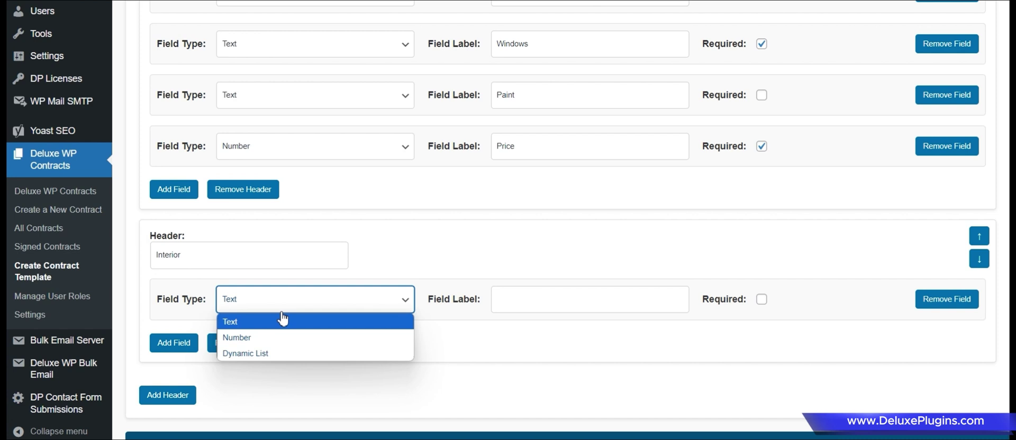
click(270, 359)
click(524, 303)
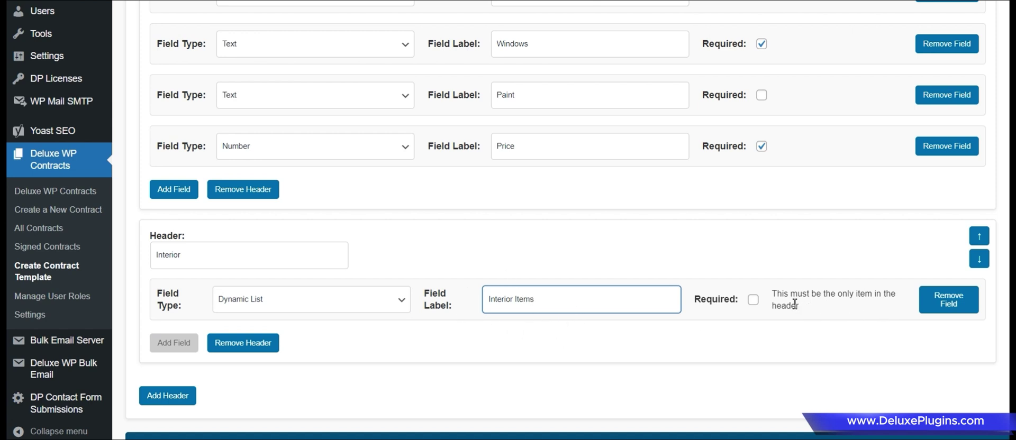
click(178, 354)
scroll(265, 365, down, 4)
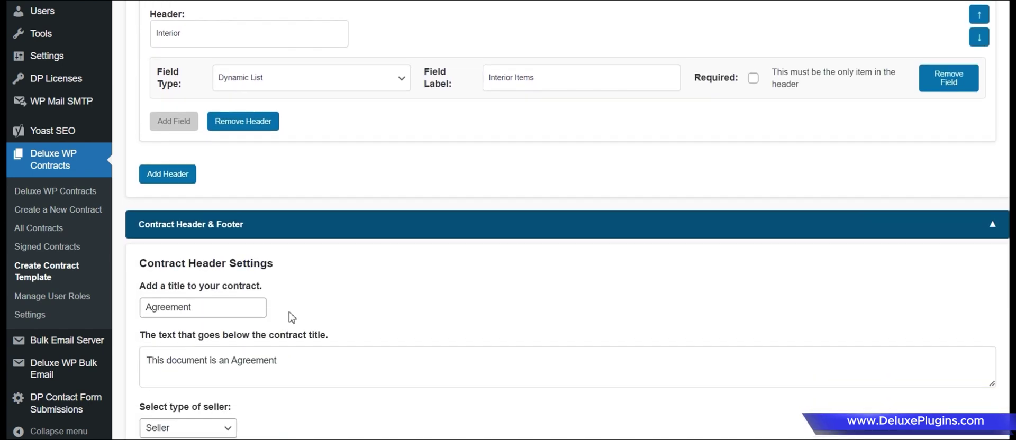
scroll(292, 317, down, 3)
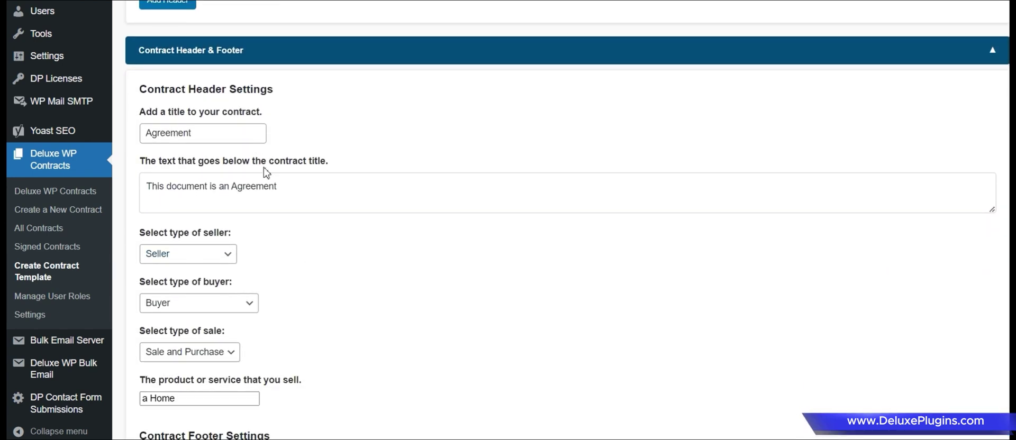
scroll(241, 193, down, 1)
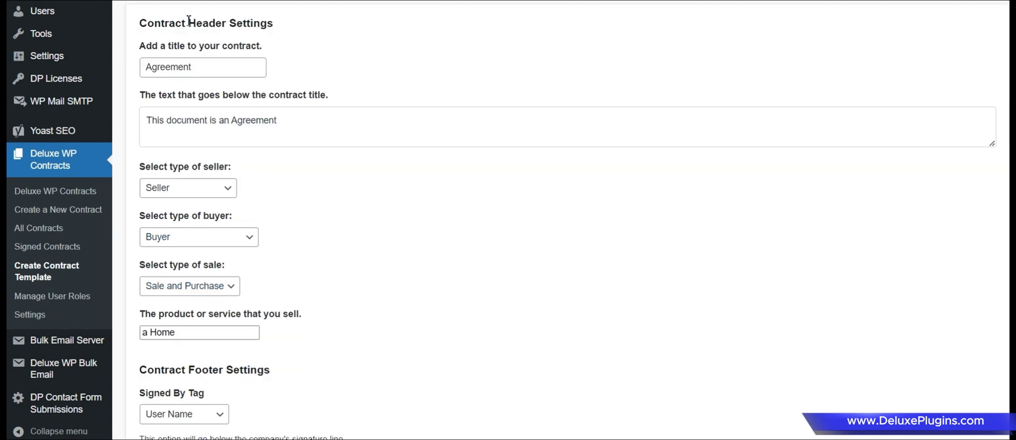
drag(189, 20, 234, 23)
click(294, 39)
scroll(275, 113, down, 2)
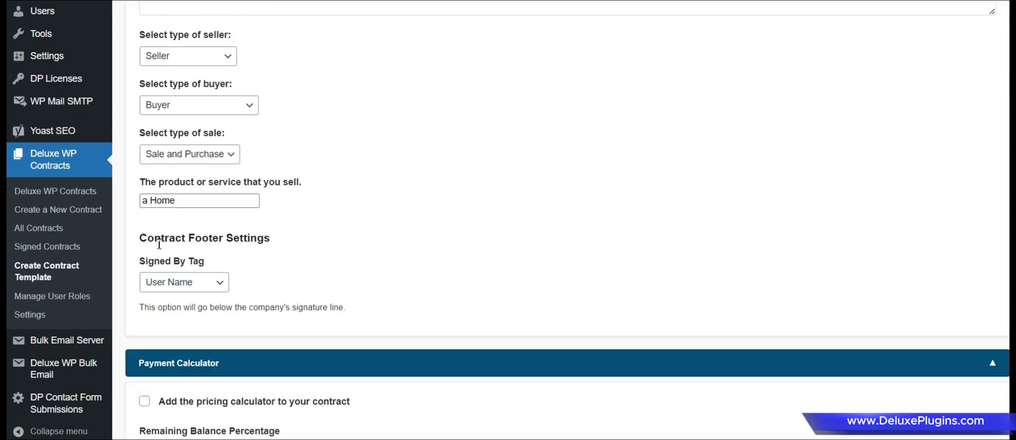
click(195, 283)
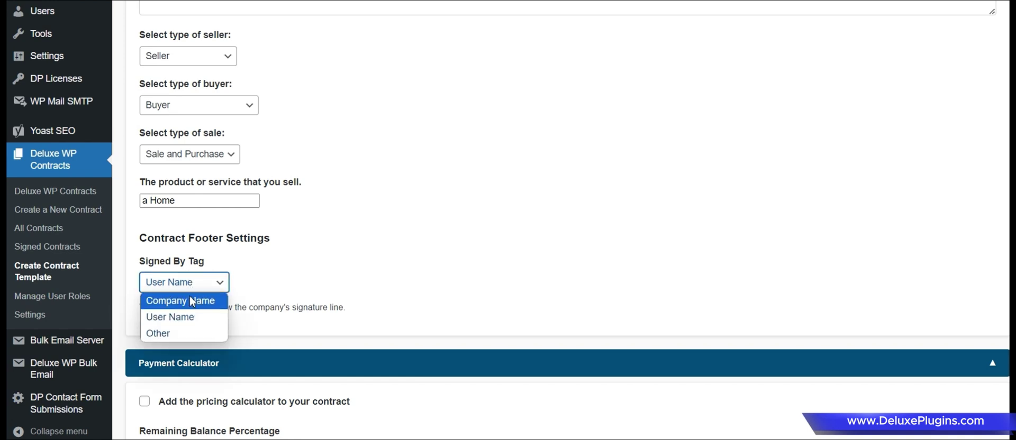
click(191, 301)
click(183, 283)
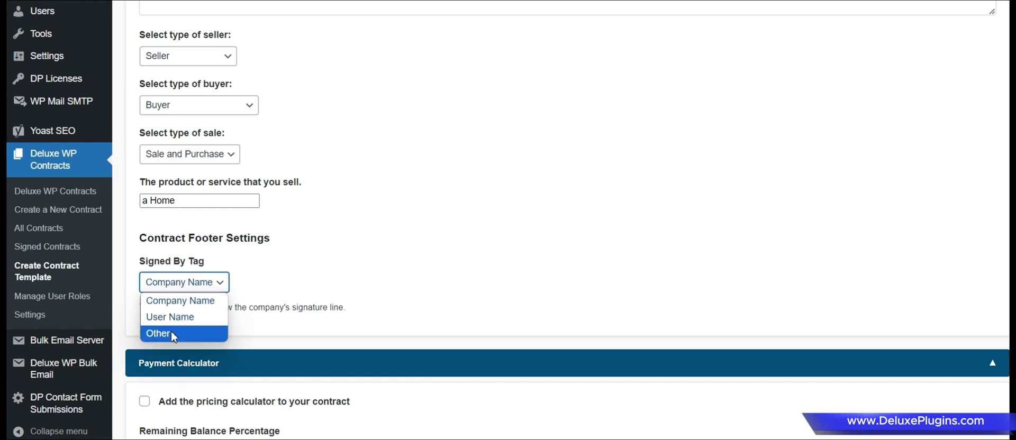
click(173, 334)
click(167, 302)
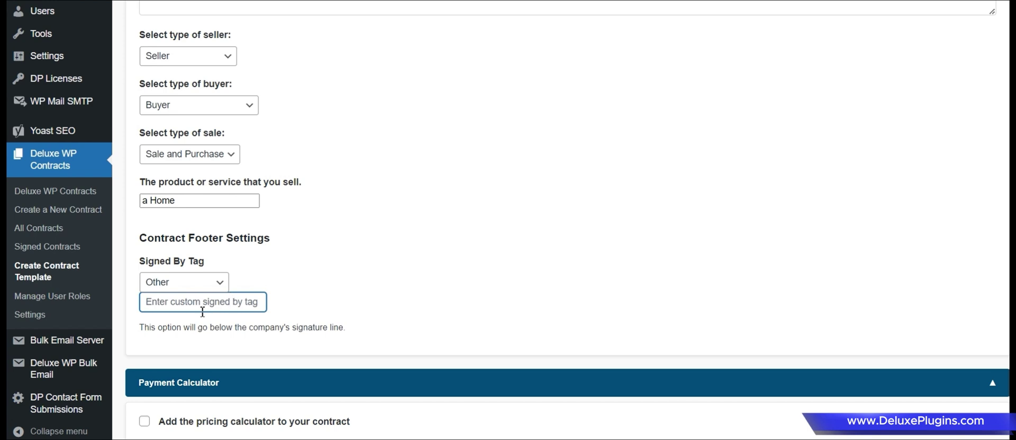
click(197, 288)
click(199, 316)
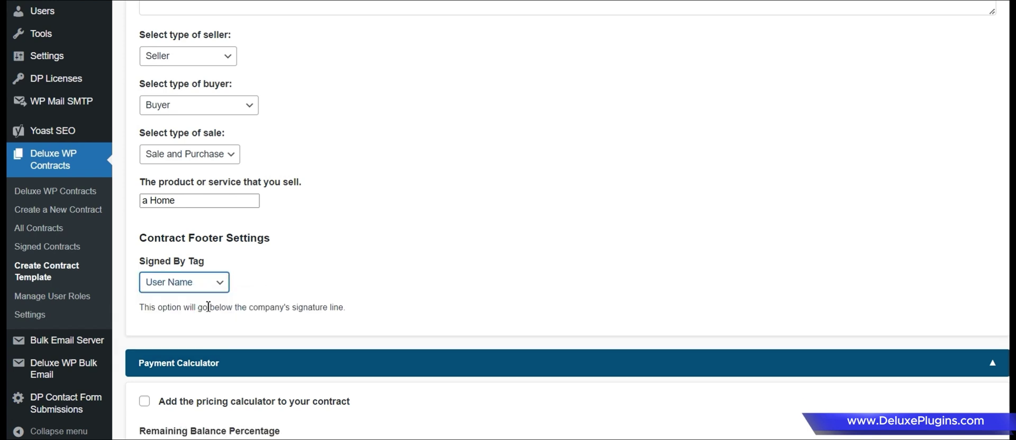
scroll(246, 271, down, 1)
scroll(246, 271, down, 2)
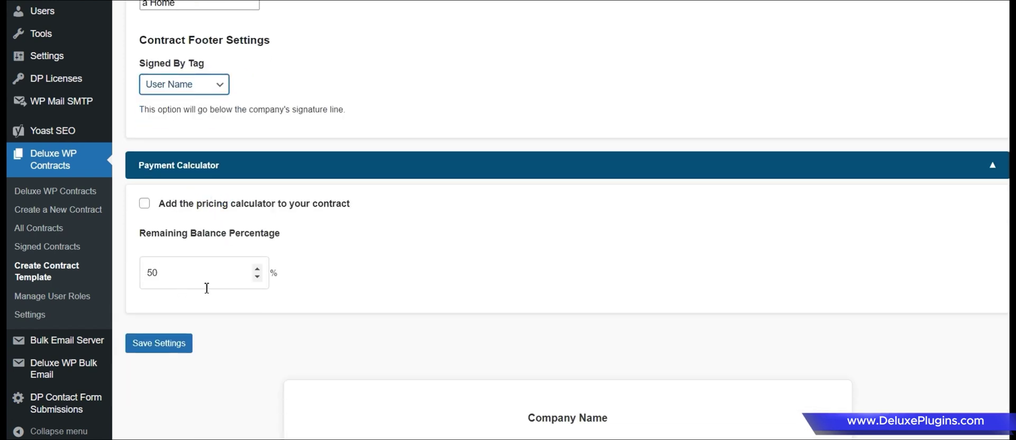
Scroll through the signed contract preview and point out the Text 1 placeholder.
scroll(281, 283, down, 3)
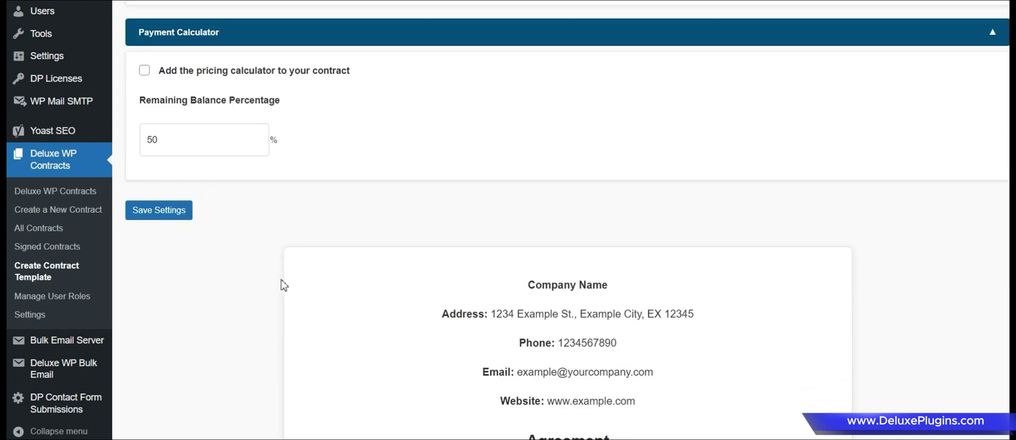
scroll(283, 281, down, 3)
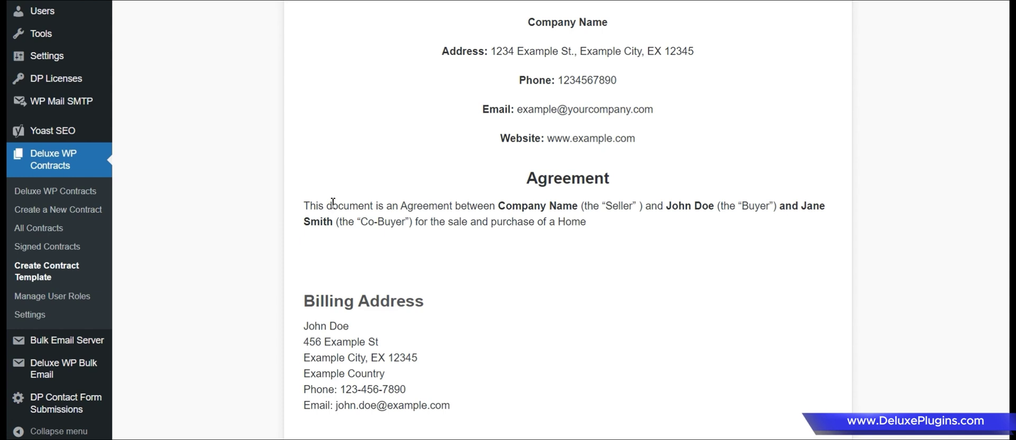
scroll(337, 240, down, 1)
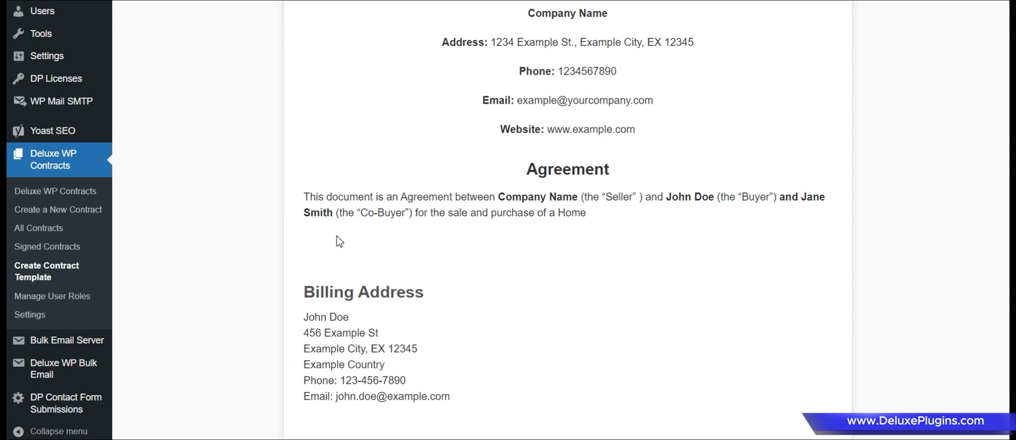
scroll(296, 233, down, 1)
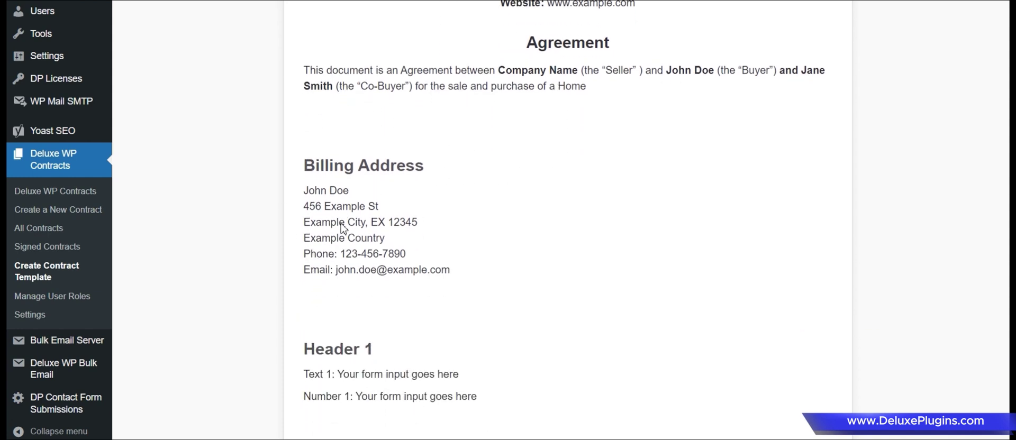
scroll(341, 226, down, 2)
scroll(328, 226, down, 1)
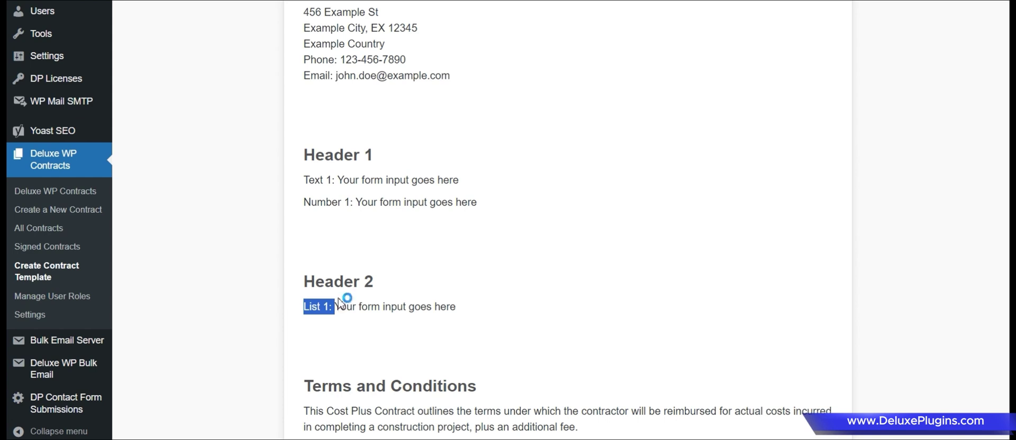
drag(309, 180, 336, 179)
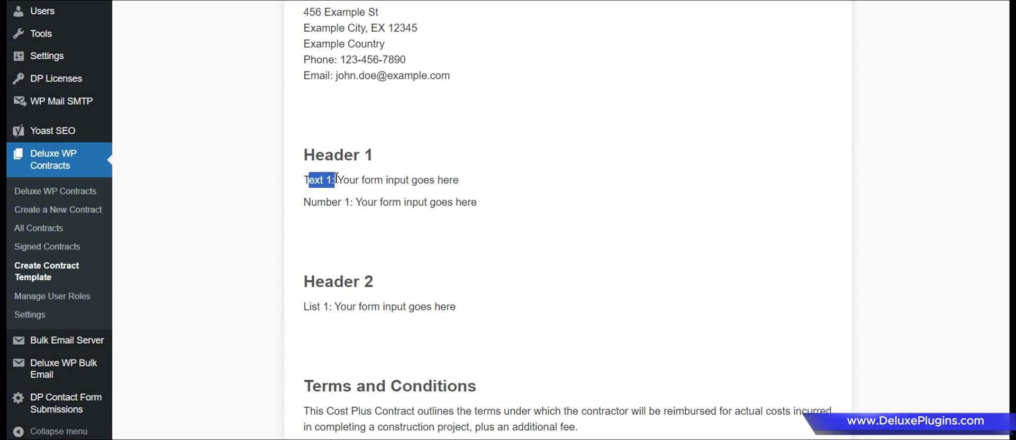
click(338, 181)
Scroll down to the Signatures section and inspect the second signer's name block.
scroll(354, 231, down, 1)
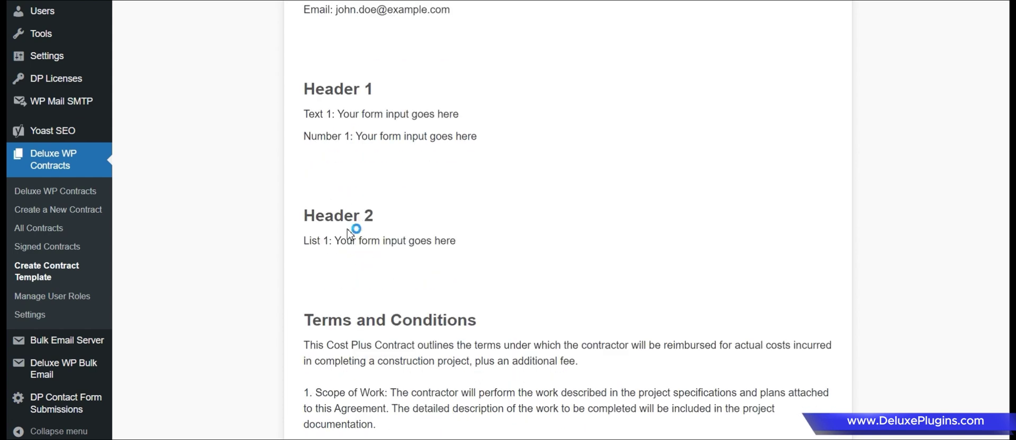
scroll(349, 238, down, 5)
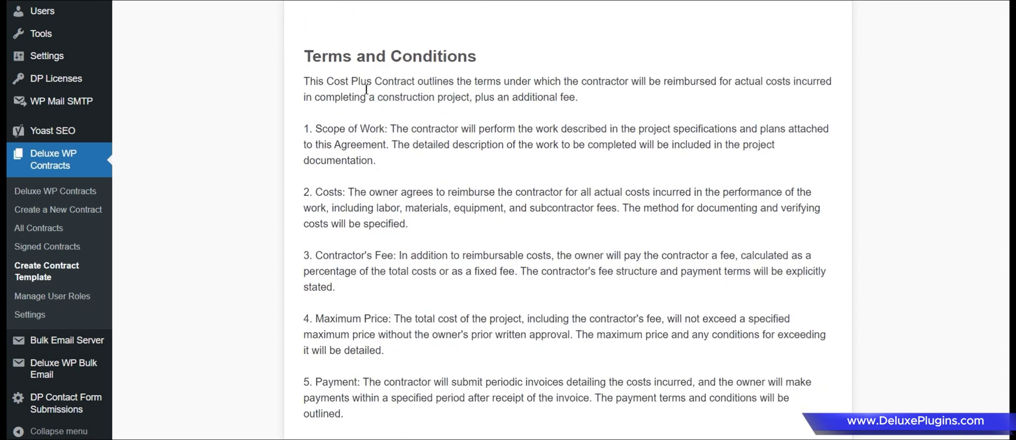
scroll(416, 362, down, 5)
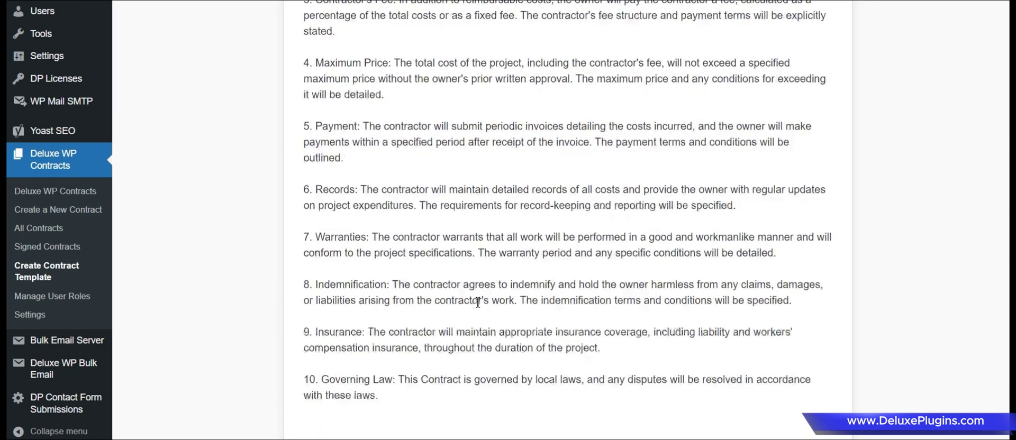
scroll(477, 302, down, 5)
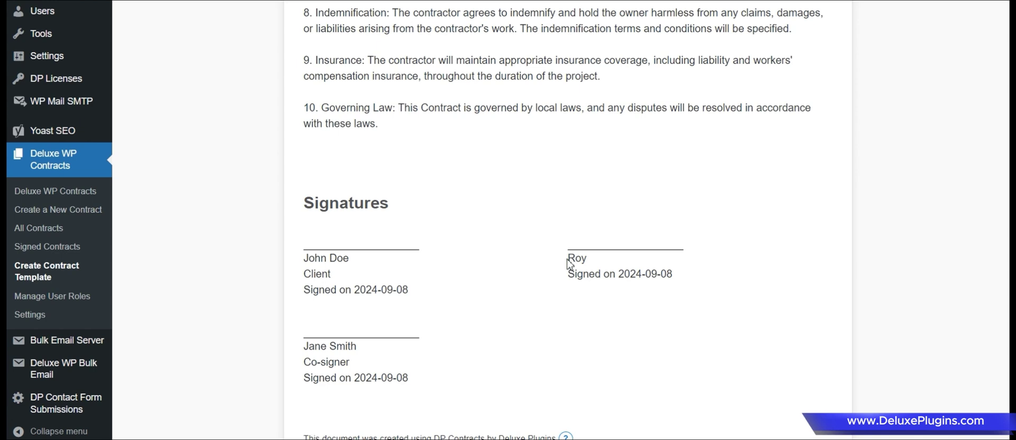
drag(566, 260, 592, 260)
click(593, 260)
double_click(573, 257)
click(543, 309)
scroll(545, 323, down, 1)
mouse_move(570, 377)
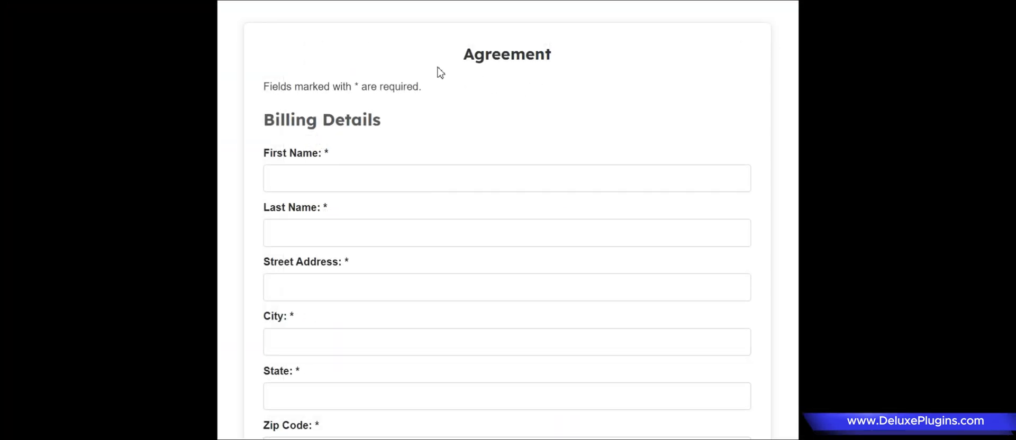
Autofill Billing Details from a saved browser address and enter the client's last name.
click(317, 184)
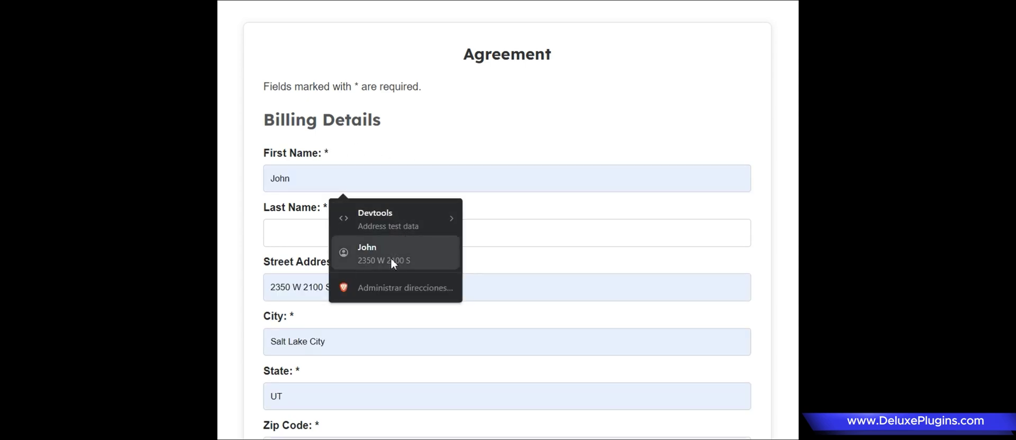
click(392, 261)
scroll(351, 217, down, 3)
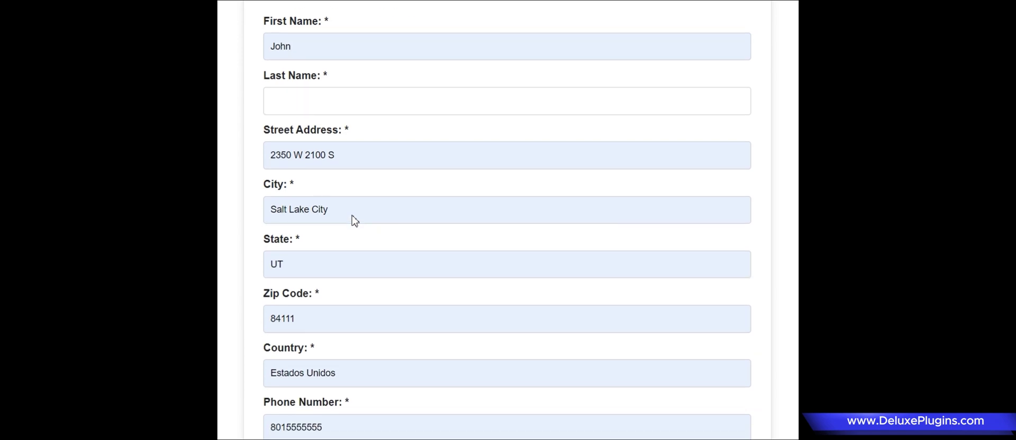
click(326, 112)
text(Poole)
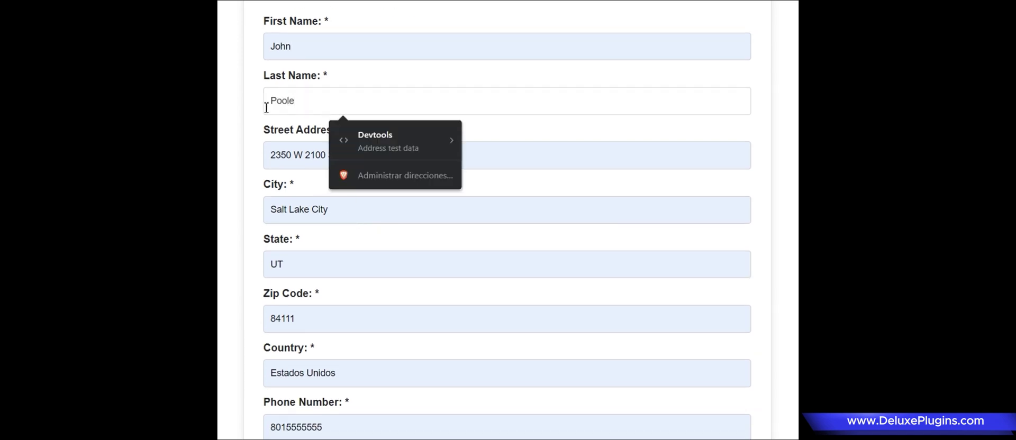
click(239, 110)
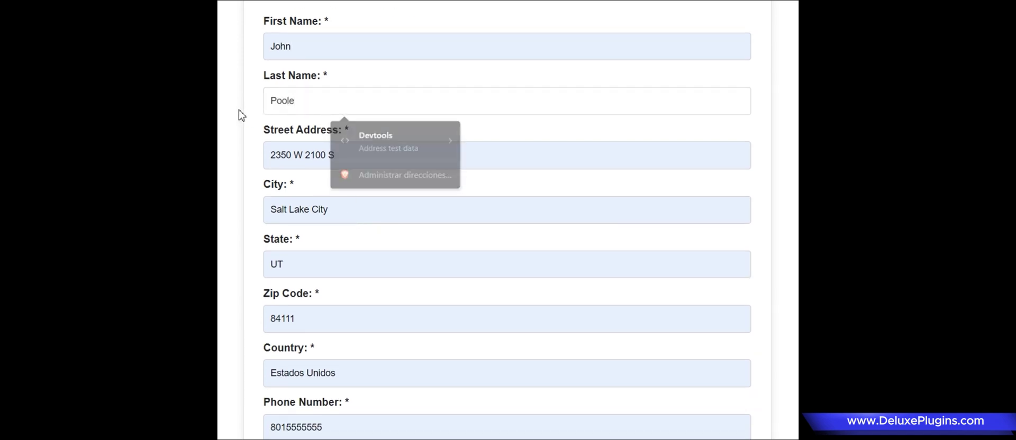
scroll(291, 109, down, 2)
scroll(390, 154, down, 6)
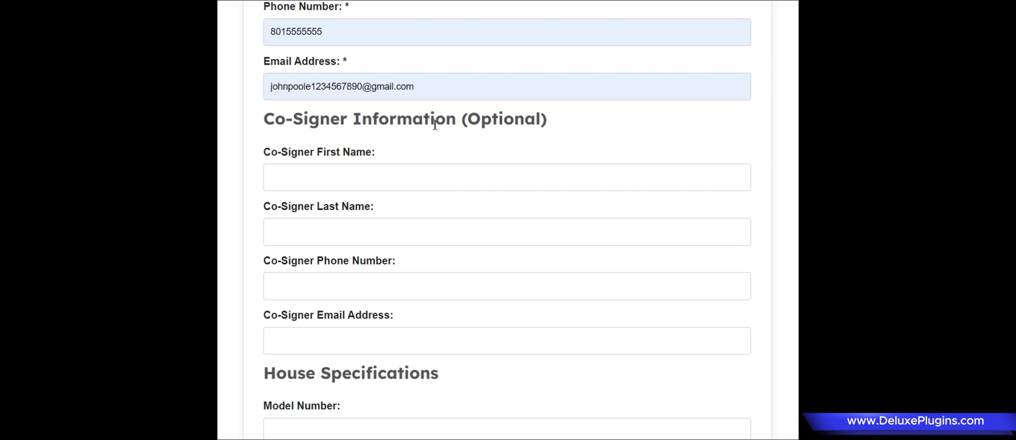
scroll(383, 225, down, 4)
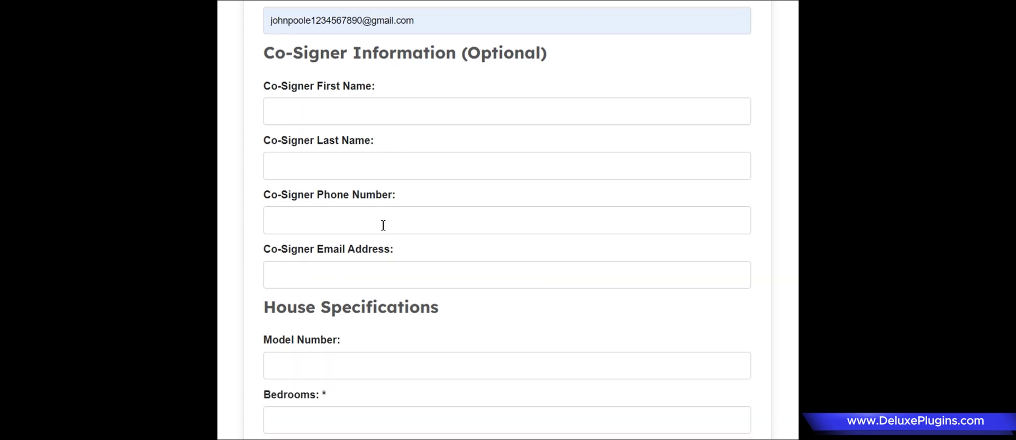
scroll(379, 239, down, 3)
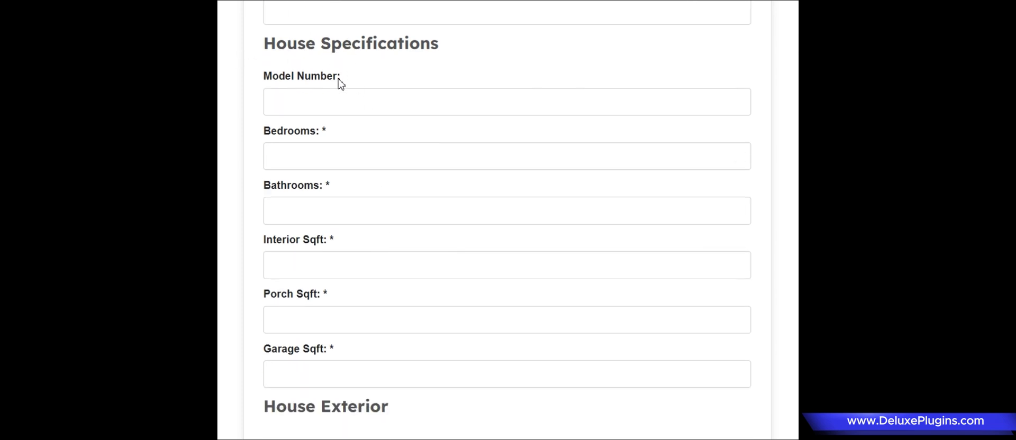
Fill House Specifications: 2 bedrooms, 3 bathrooms, 1200 interior, 1000 porch, 658 garage sqft.
click(329, 148)
text(2)
click(308, 213)
text(3)
click(308, 275)
click(306, 311)
text(100)
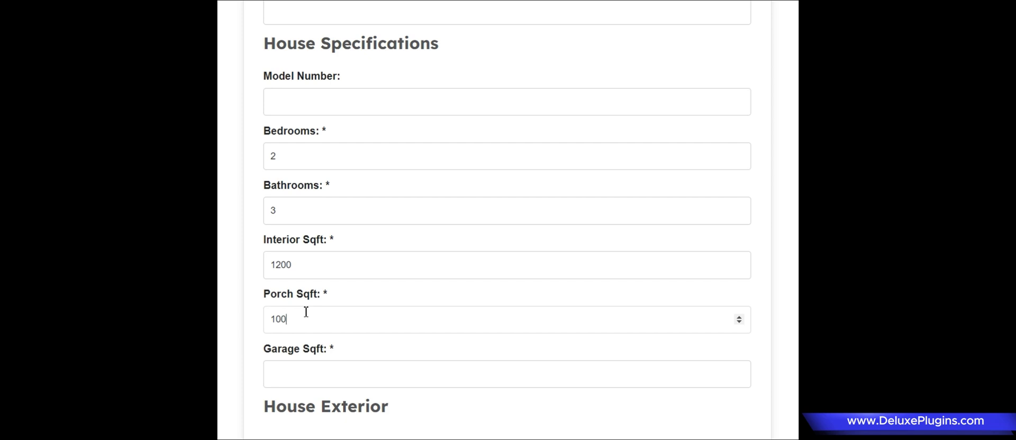
text(0)
click(307, 382)
text(658)
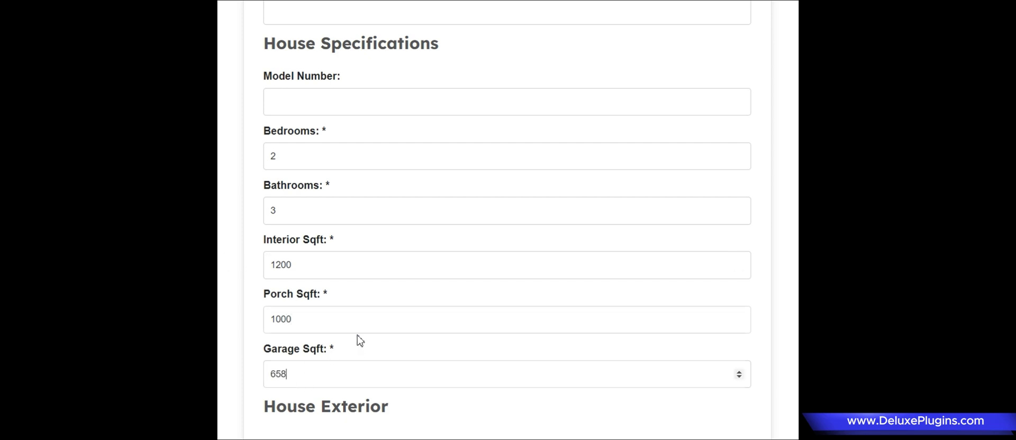
Fill House Exterior: siding Hardy, windows Aluminum, paint White, price 14999.
scroll(358, 333, down, 5)
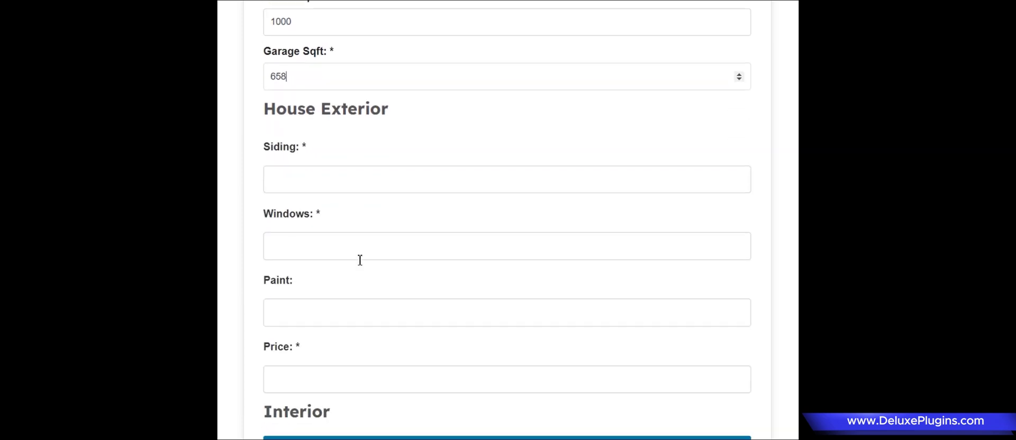
scroll(360, 260, down, 1)
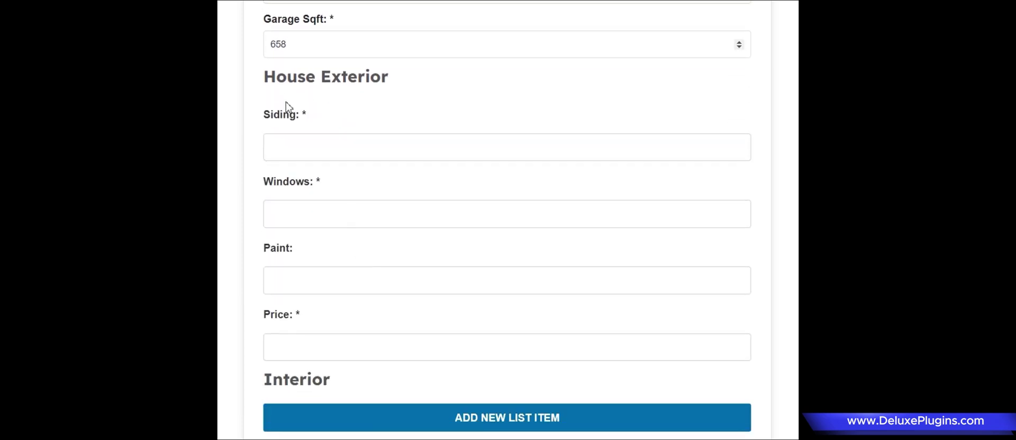
click(307, 151)
click(442, 207)
text(Aluminmu)
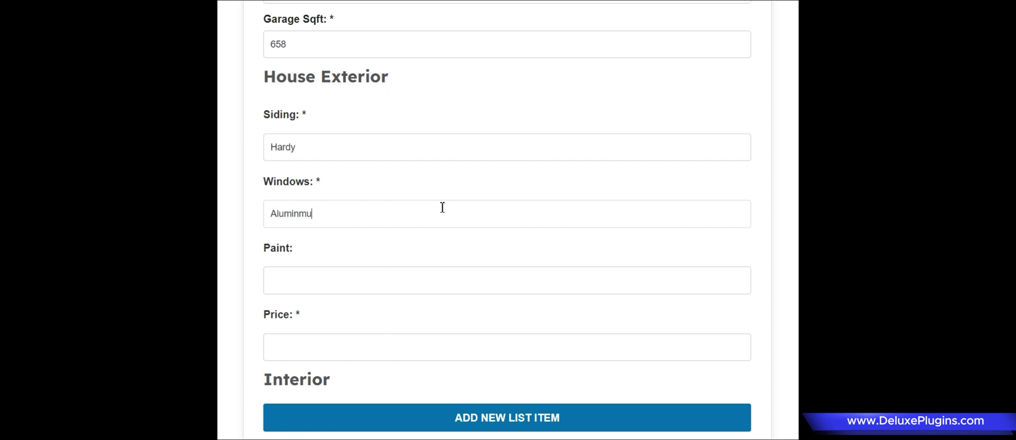
key(BackSpace)
key(BackSpace)
click(402, 279)
scroll(370, 243, down, 1)
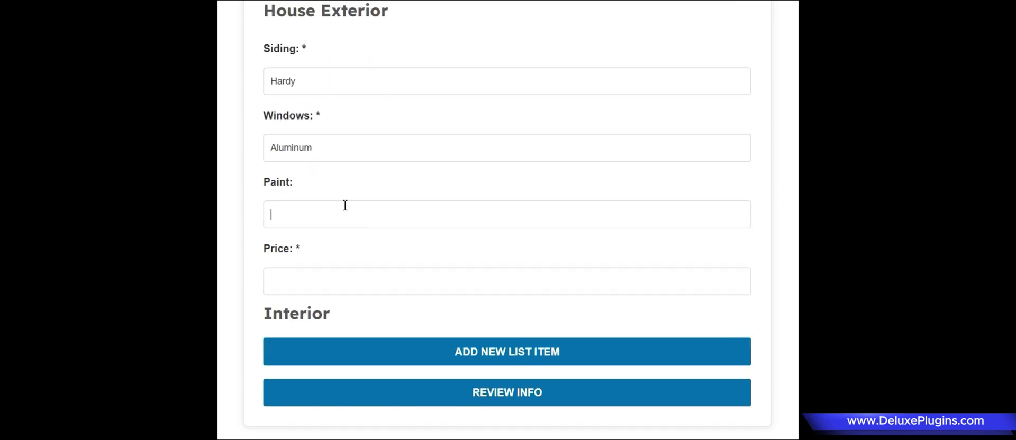
text(White)
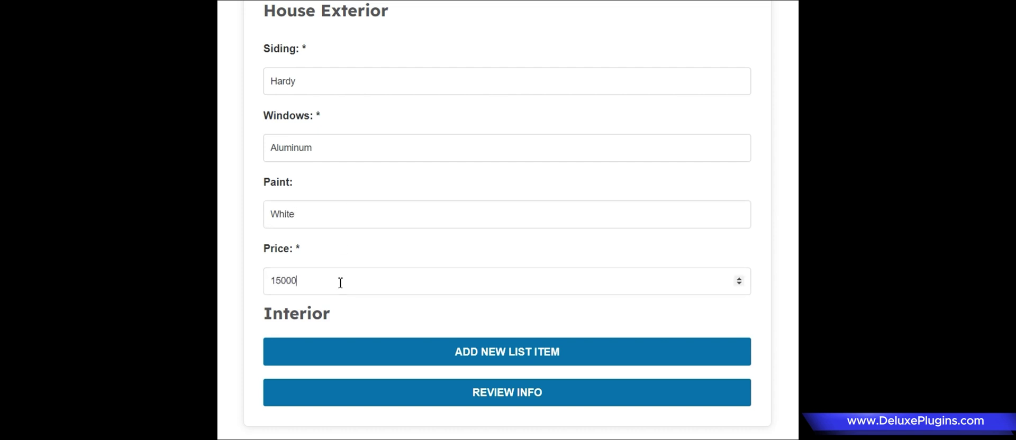
key(Down)
scroll(345, 288, down, 1)
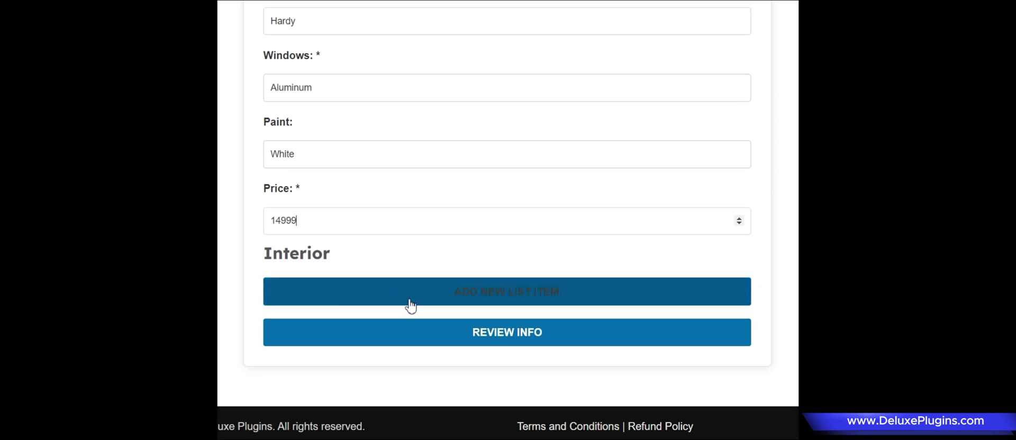
Add an Interior item Paint that requires text, with value Color.
click(514, 303)
scroll(477, 296, down, 1)
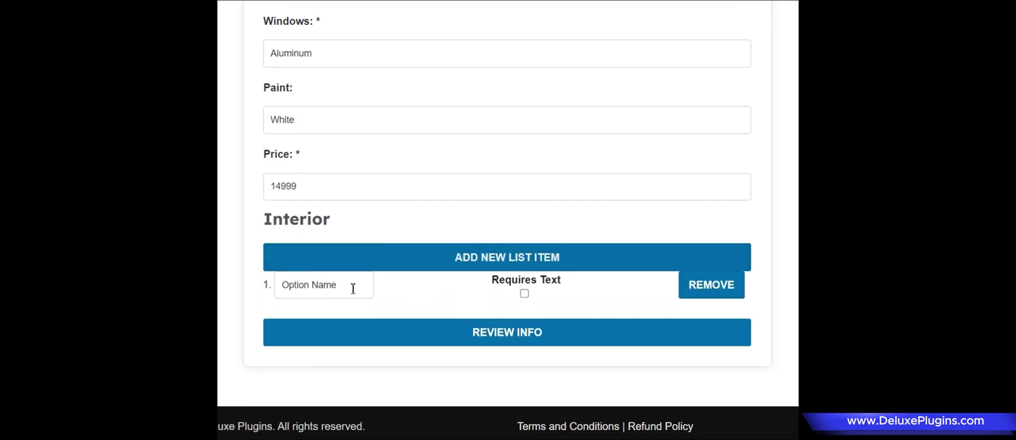
click(303, 291)
text(Paint)
click(523, 294)
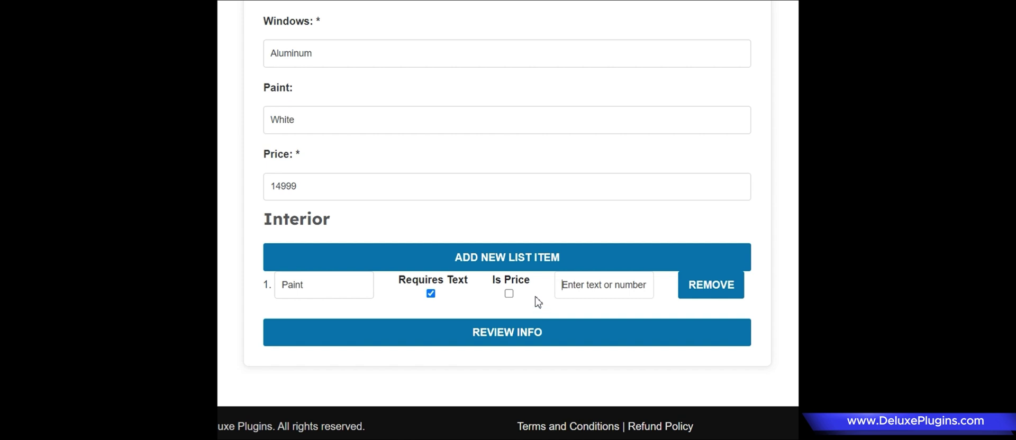
text(Color)
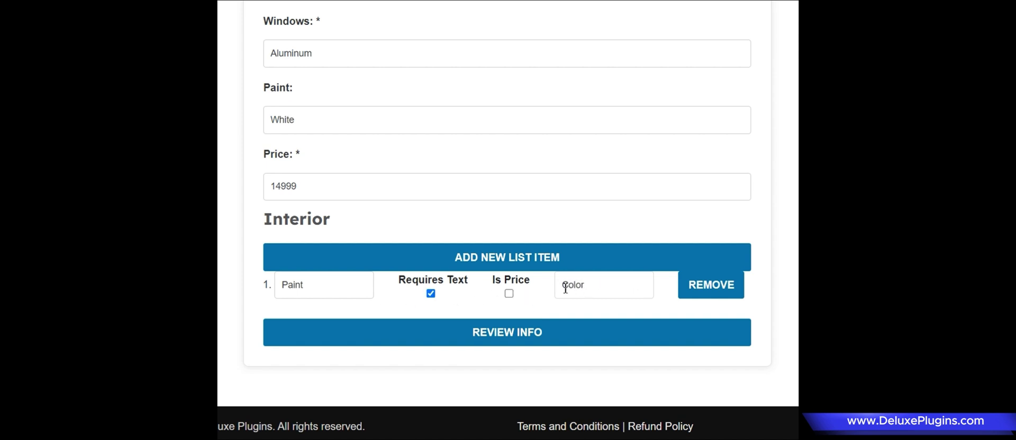
Add a Paint Price item marked as a price with amount 2000.
click(501, 270)
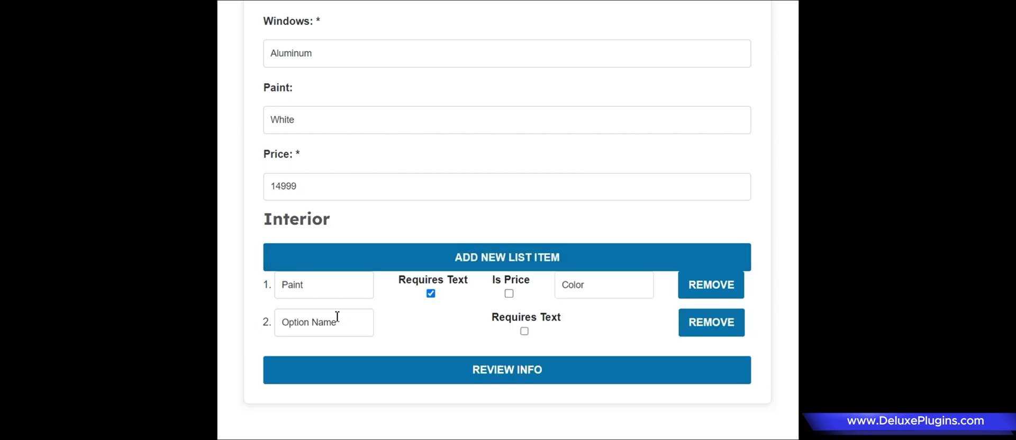
text(Paint Price)
click(523, 331)
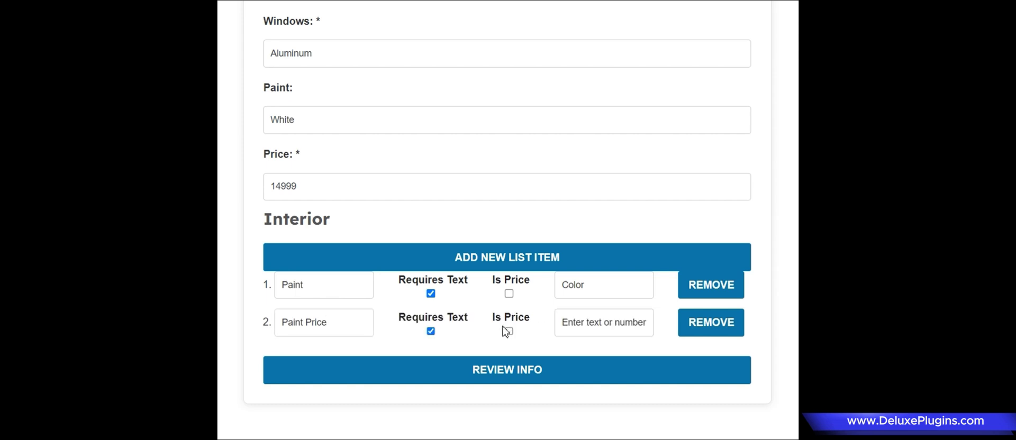
click(509, 331)
click(586, 317)
text(2000)
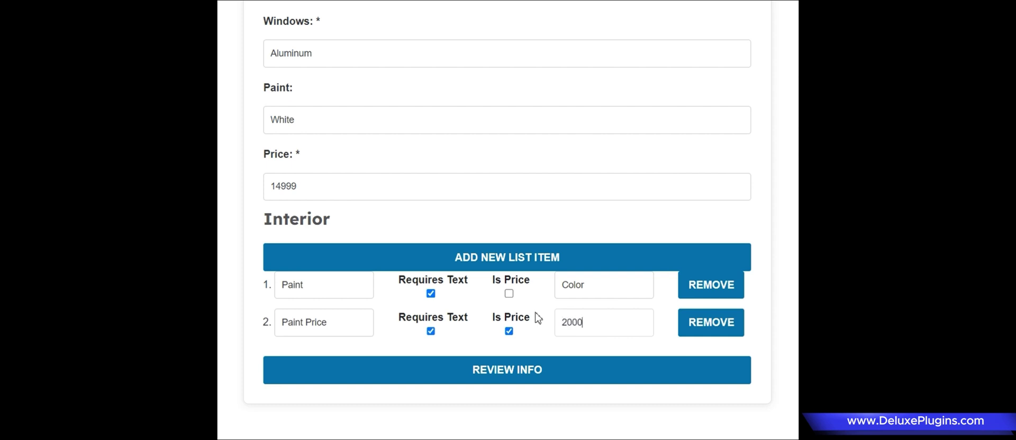
Add a third Interior item named Paint Company.
click(524, 258)
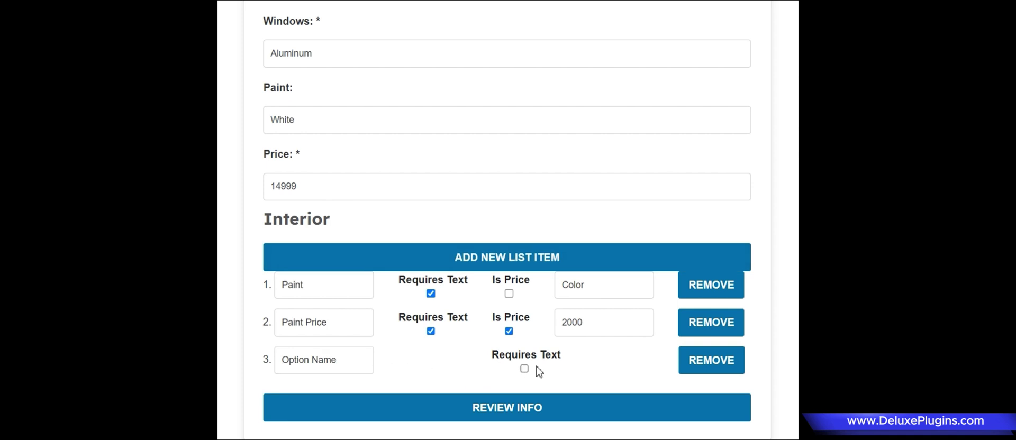
click(305, 370)
text(Paint Company)
Review the filled-in agreement summary and send it to the signers with SEND EMAILS TO SIGN.
click(487, 409)
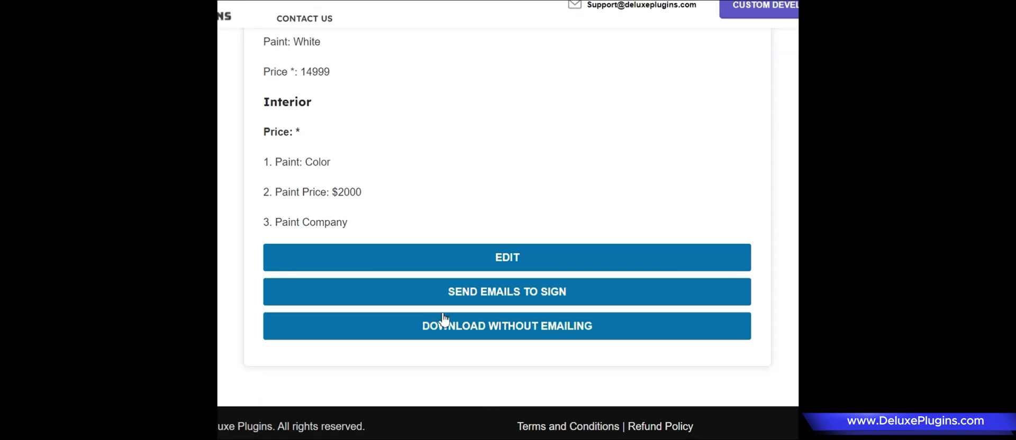
scroll(357, 158, up, 10)
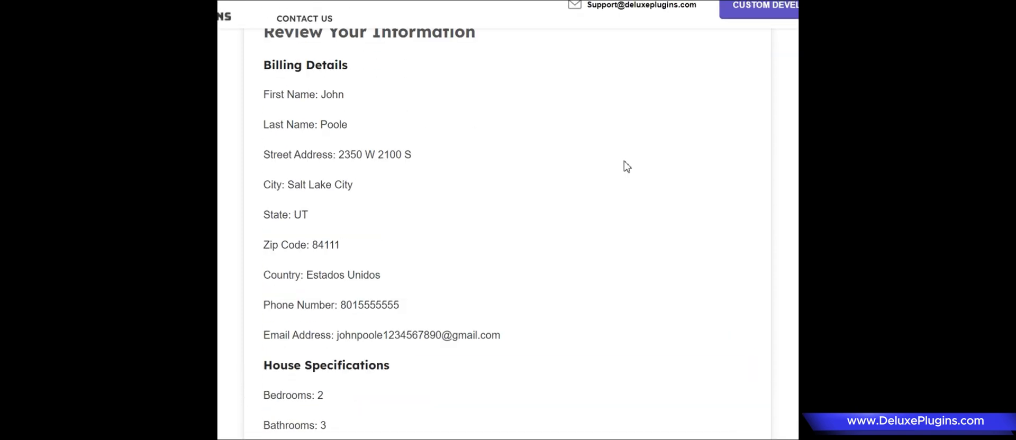
scroll(381, 233, up, 2)
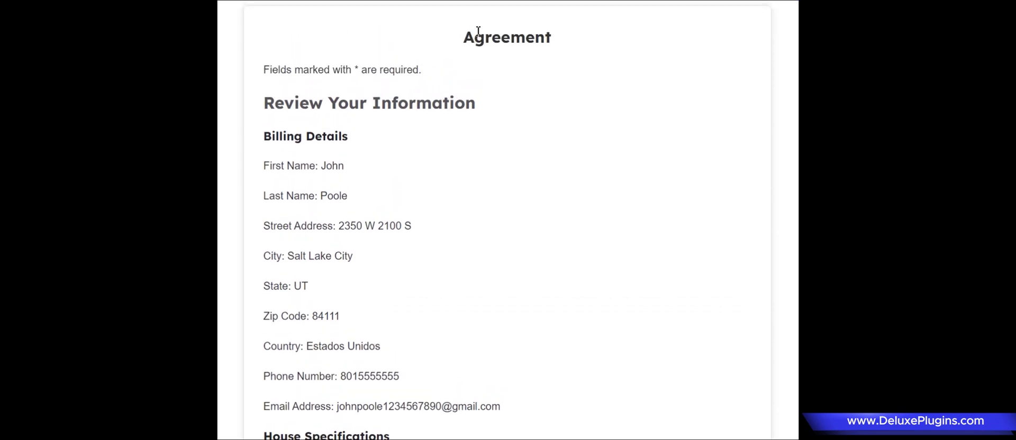
scroll(344, 250, down, 5)
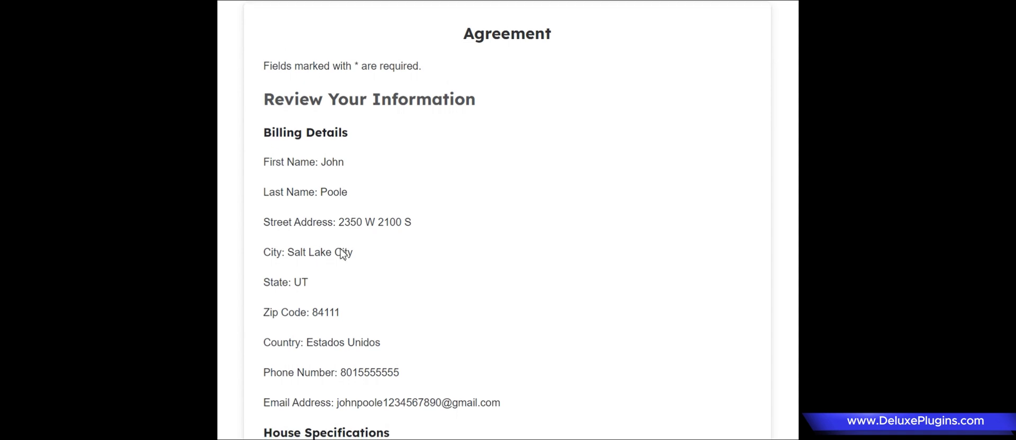
scroll(344, 262, down, 4)
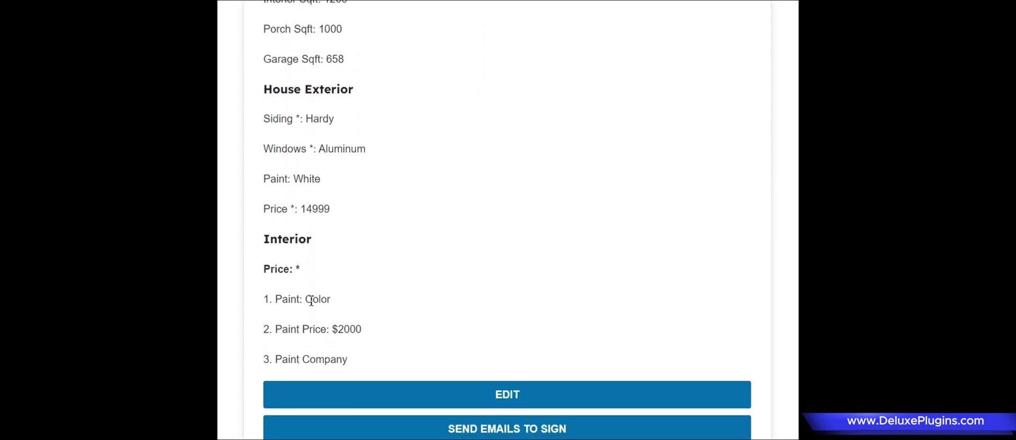
scroll(463, 356, down, 1)
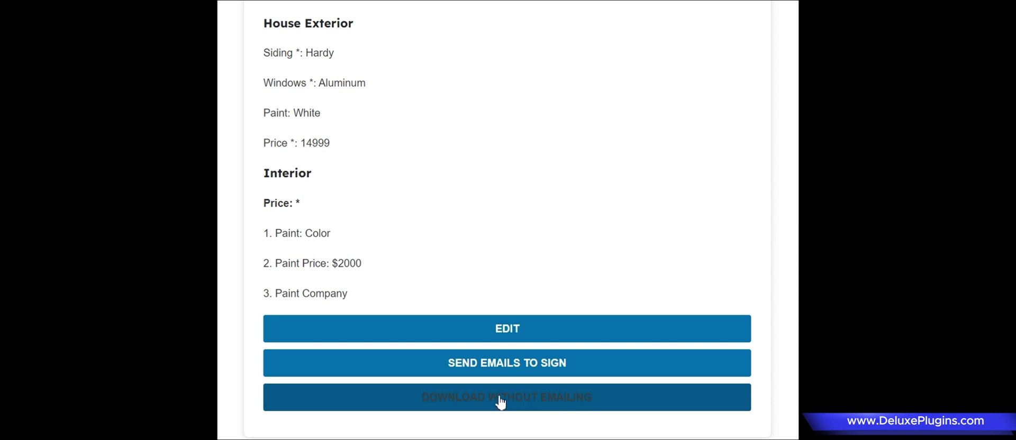
click(489, 372)
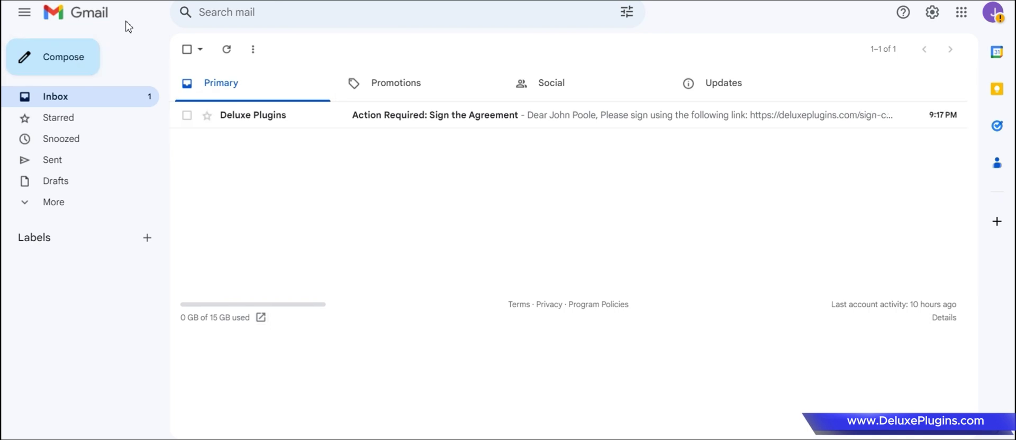
Check the signed-in Gmail account, then open the Deluxe Plugins 'Action Required: Sign the Agreement' email.
click(992, 12)
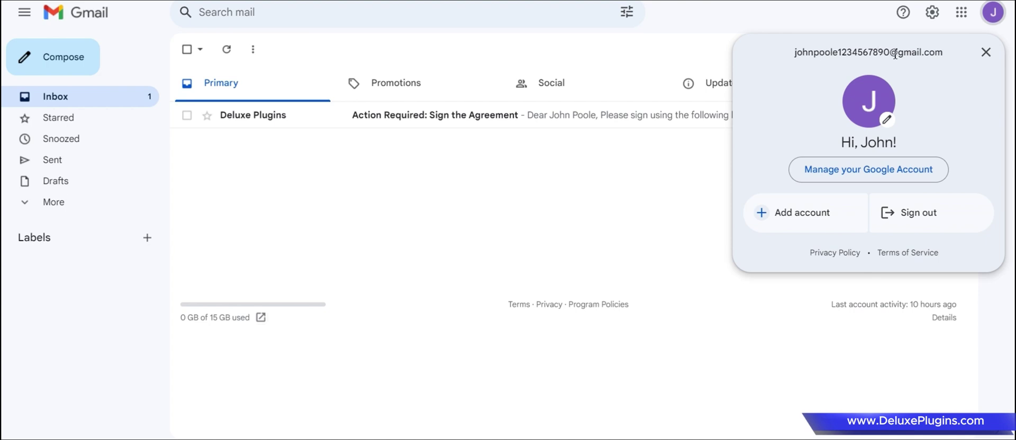
click(985, 52)
click(445, 116)
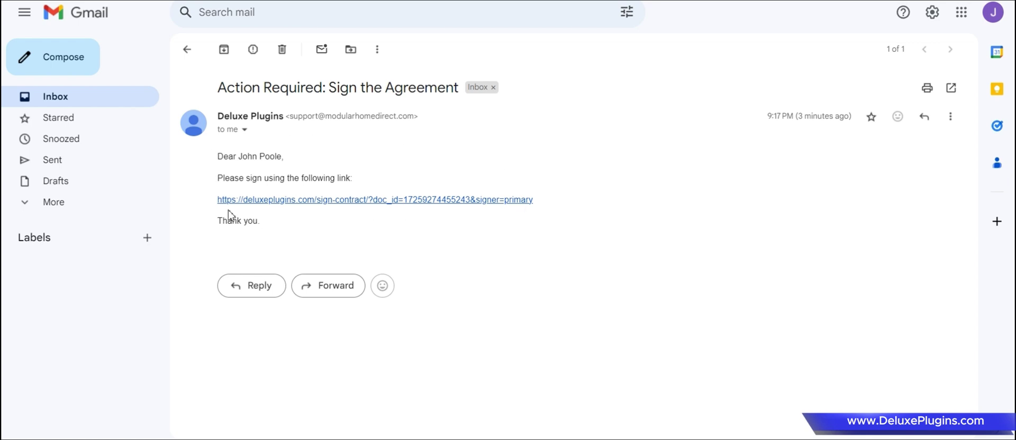
Open the contract signing page from the email, dismiss the chat bubble, and scroll to the signature pad.
click(314, 202)
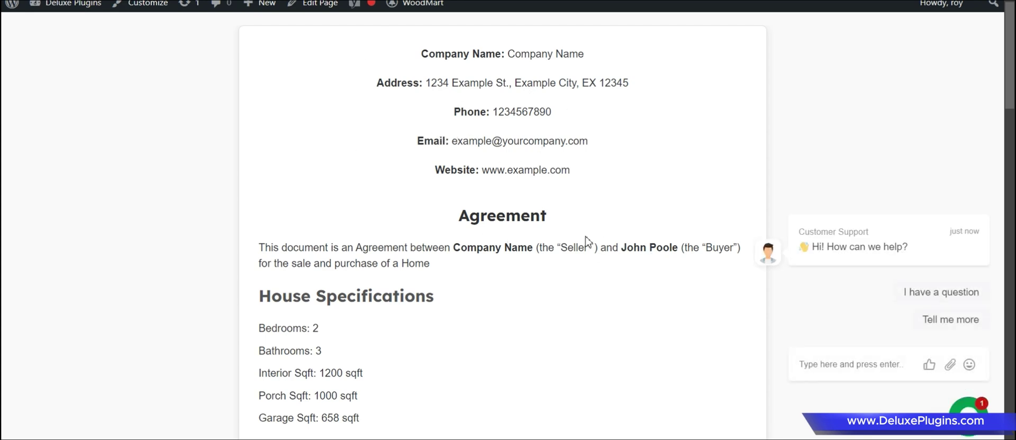
scroll(587, 242, down, 3)
scroll(624, 252, down, 1)
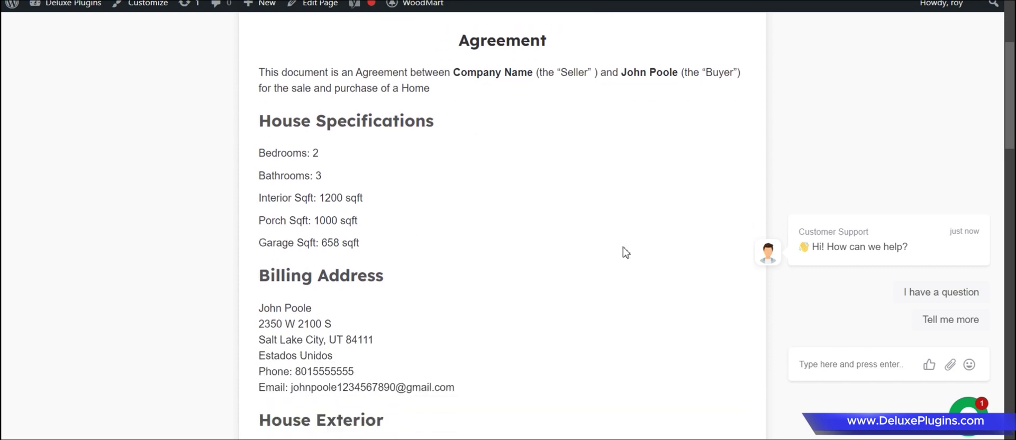
click(972, 197)
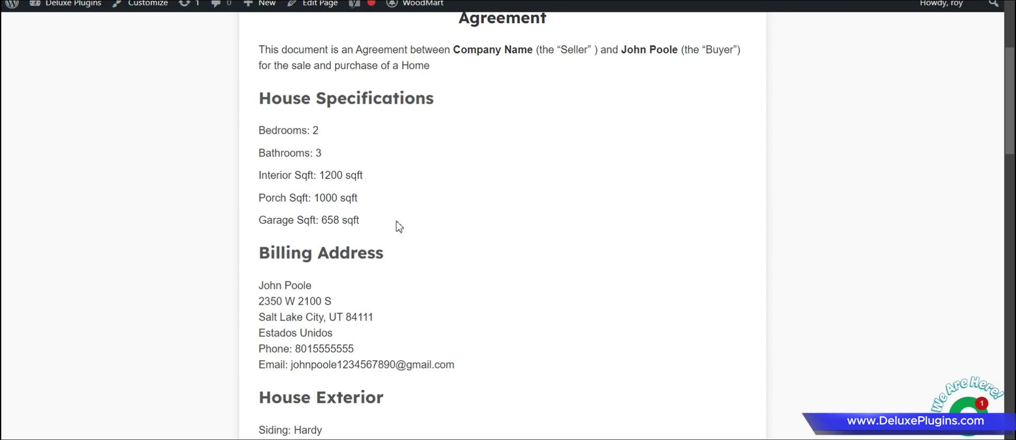
scroll(423, 231, down, 1)
scroll(444, 239, down, 2)
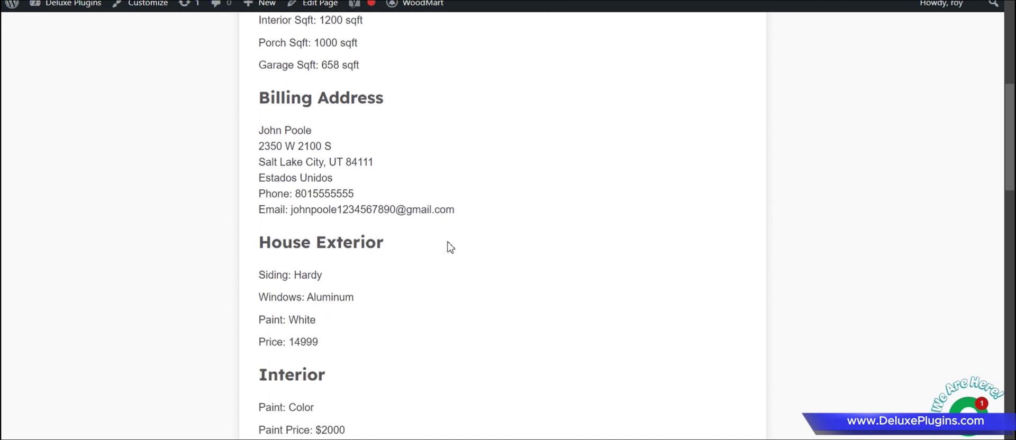
scroll(450, 247, down, 2)
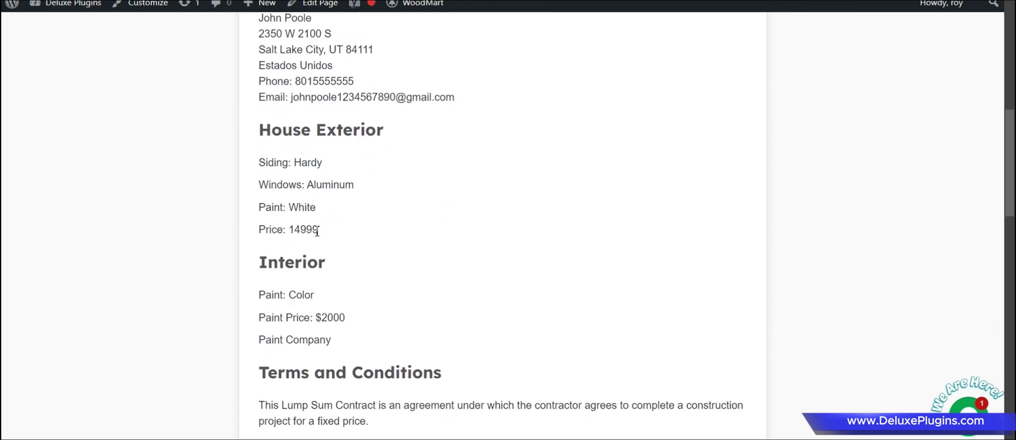
scroll(317, 232, down, 1)
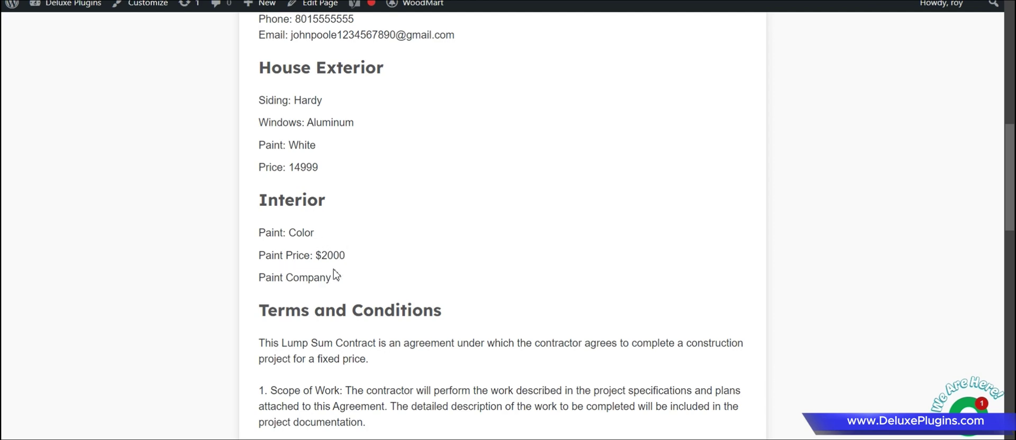
scroll(302, 274, down, 8)
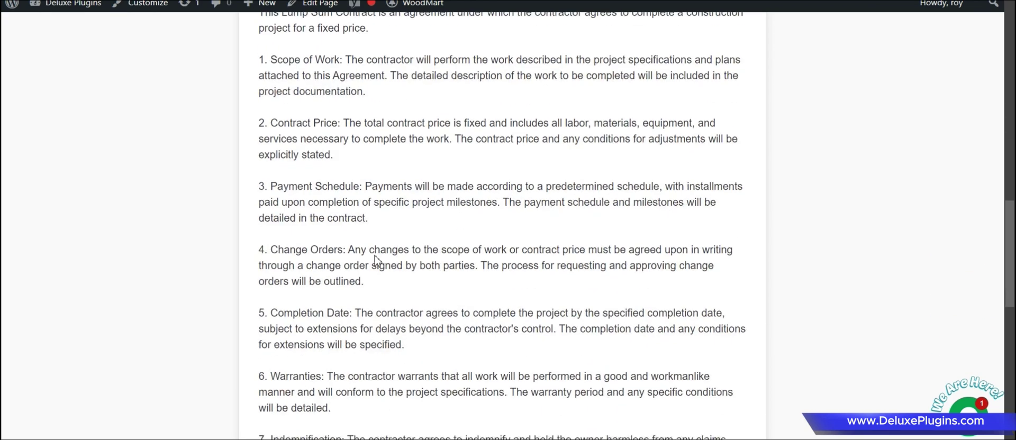
scroll(376, 201, down, 8)
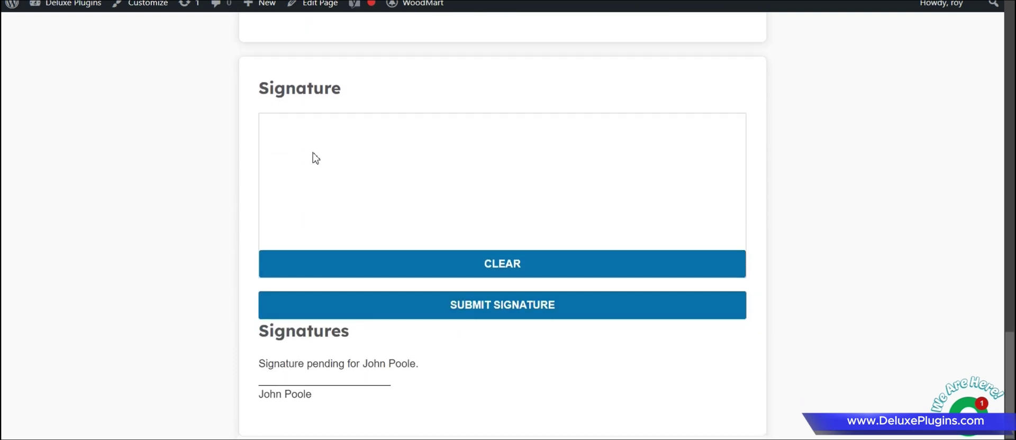
Draw a signature in the pad, clear and redraw it, then submit the signature.
mouse_move(312, 152)
mouse_down()
mouse_move(385, 154)
mouse_move(351, 152)
mouse_up()
drag(343, 209, 331, 201)
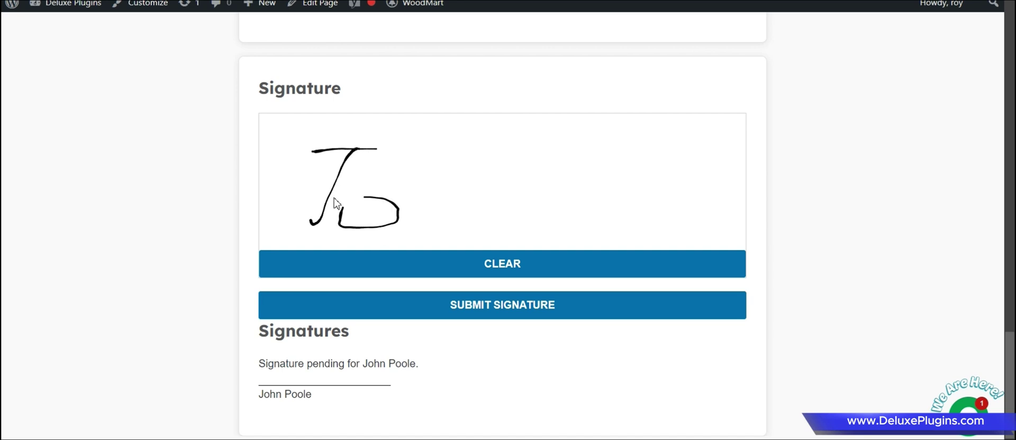
mouse_move(405, 154)
mouse_down()
mouse_move(456, 186)
mouse_move(463, 218)
mouse_move(494, 189)
mouse_move(525, 204)
mouse_up()
click(513, 270)
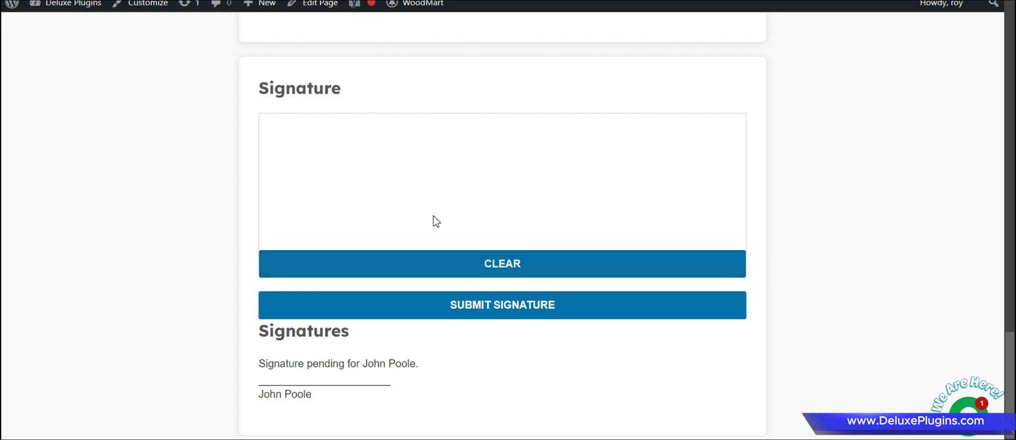
mouse_move(296, 160)
mouse_down()
mouse_move(404, 139)
mouse_move(298, 207)
mouse_up()
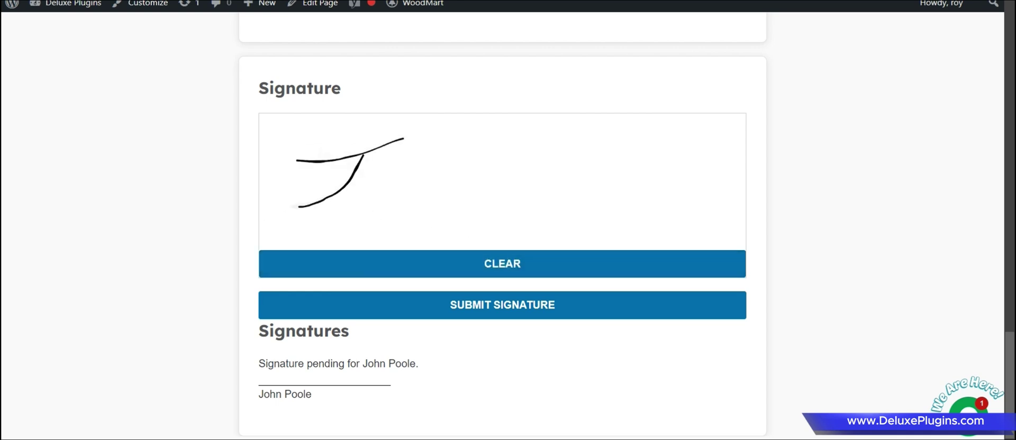
mouse_move(361, 209)
mouse_down()
mouse_move(386, 186)
mouse_move(411, 206)
mouse_move(461, 214)
mouse_move(505, 201)
mouse_move(580, 142)
mouse_move(590, 211)
mouse_move(619, 208)
mouse_up()
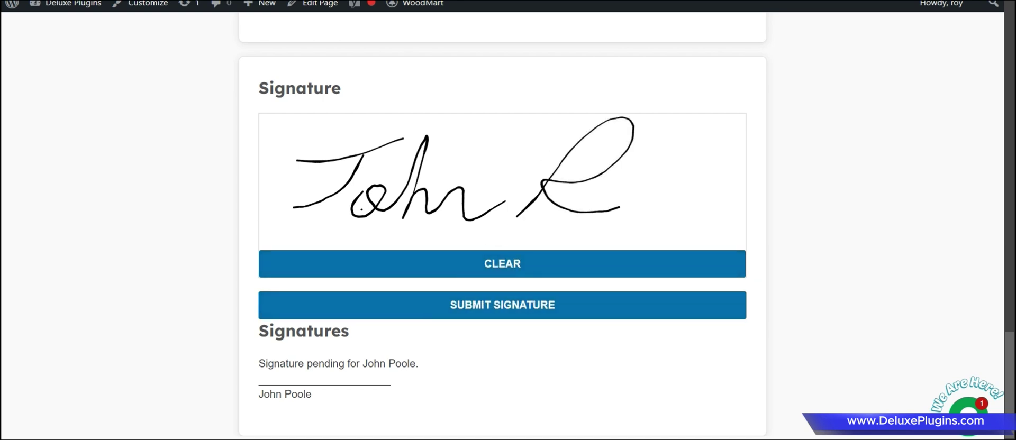
click(467, 317)
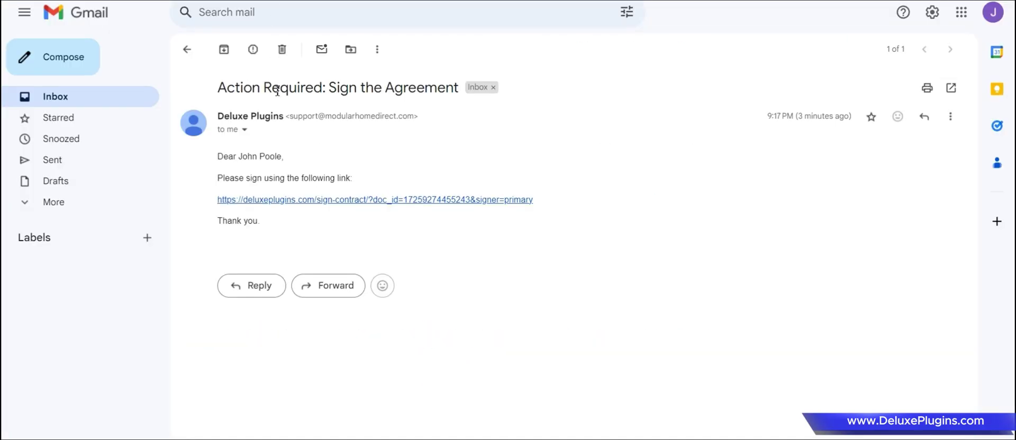
Reopen the signing page and check the 'You have already signed this document.' message.
click(313, 200)
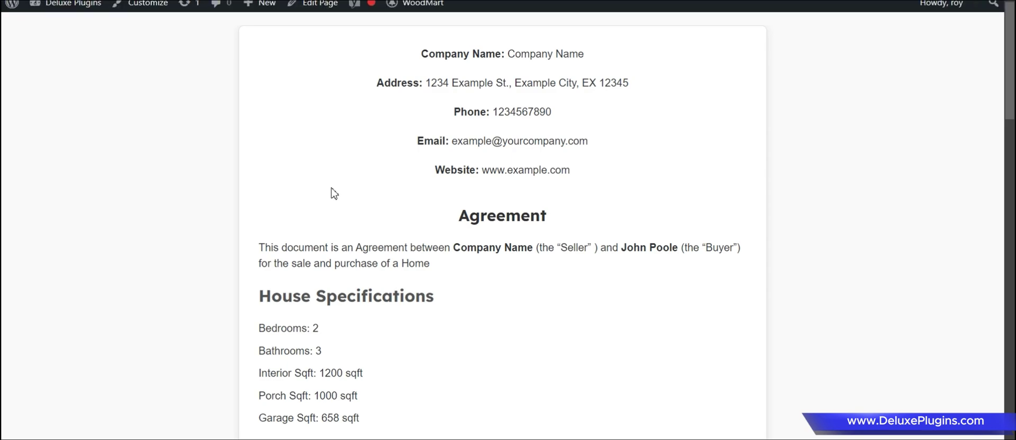
scroll(371, 199, down, 13)
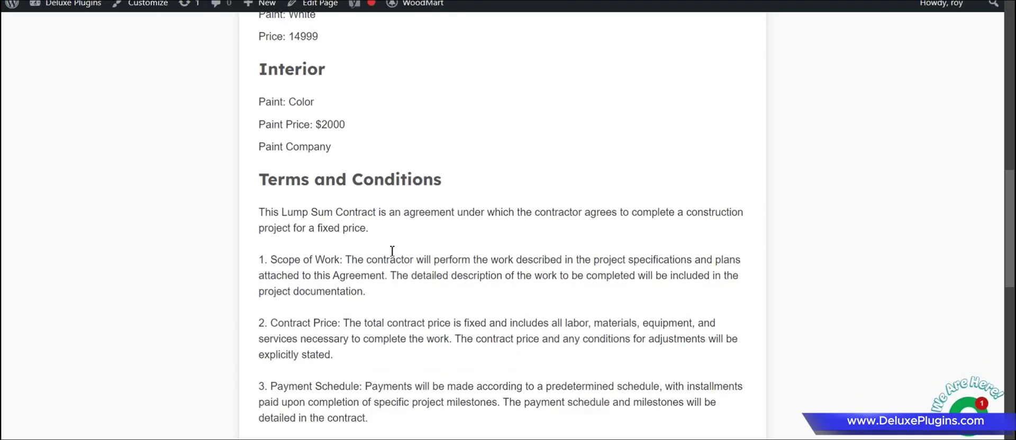
scroll(389, 257, down, 11)
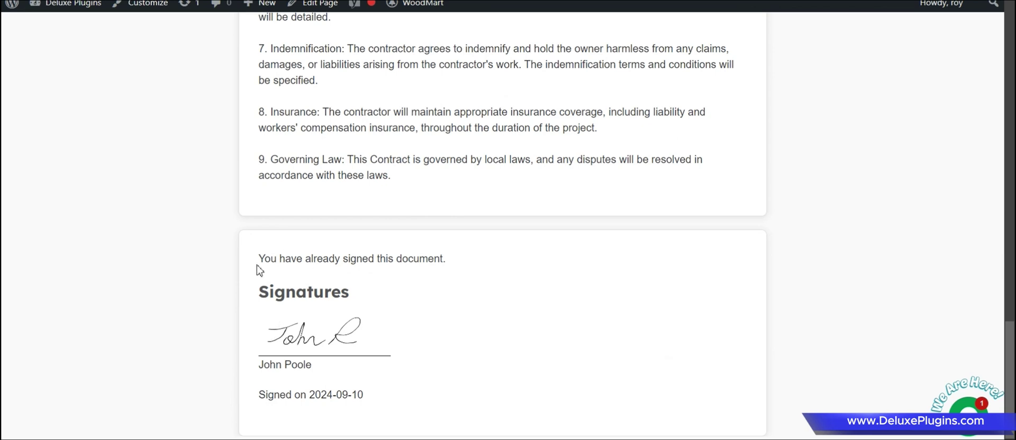
drag(258, 259, 448, 258)
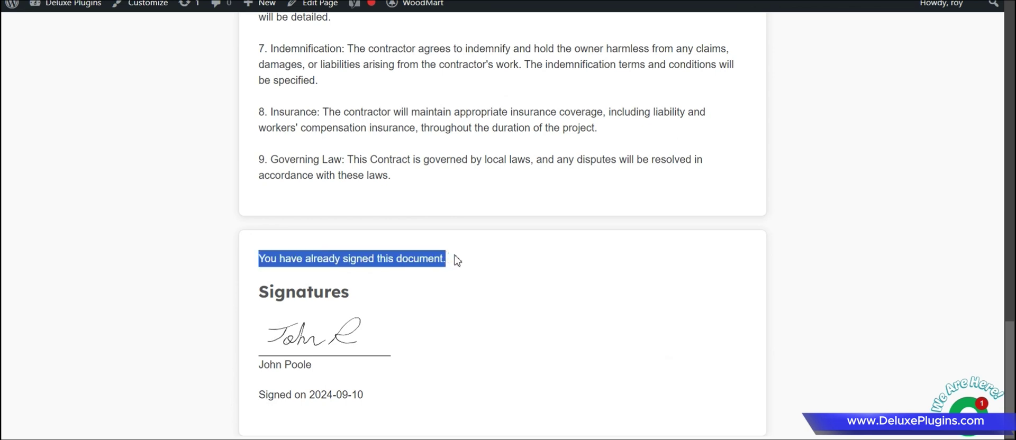
click(456, 261)
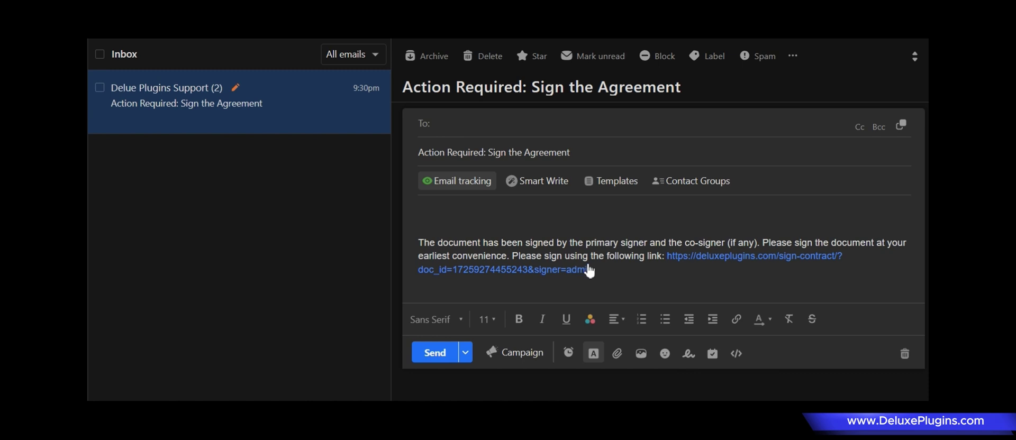
Open the admin signing link from the email and draw a signature in the Admin Signature pad.
click(537, 271)
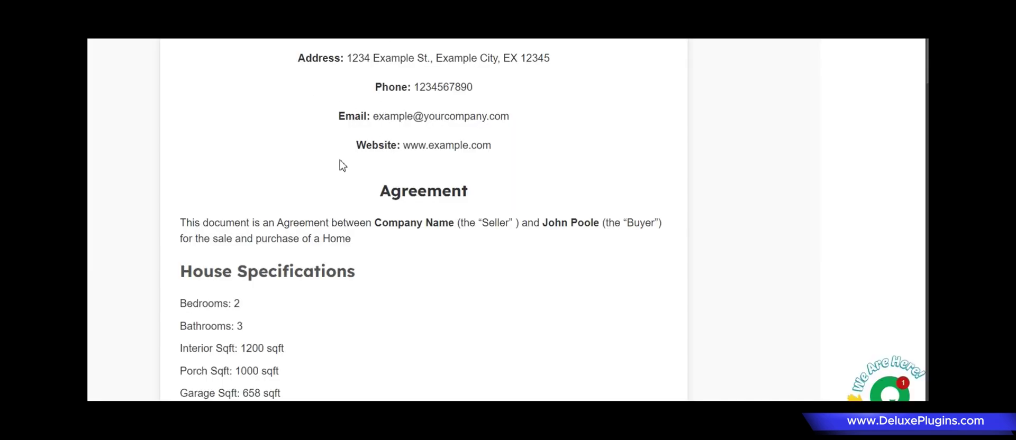
scroll(360, 191, down, 2)
scroll(379, 187, down, 2)
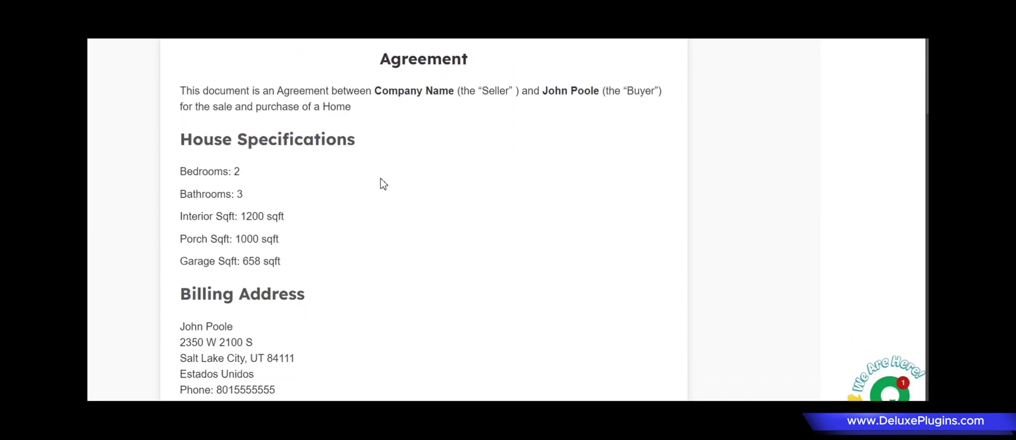
scroll(383, 184, down, 1)
scroll(383, 184, down, 2)
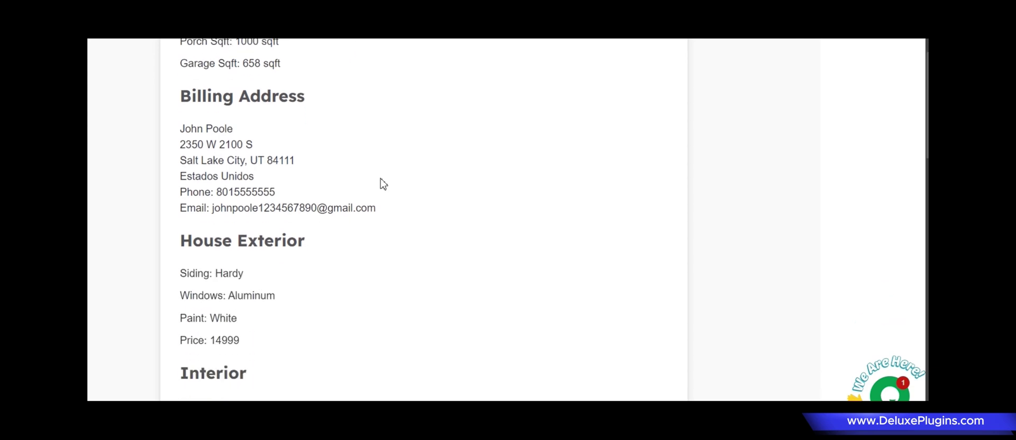
scroll(383, 184, down, 2)
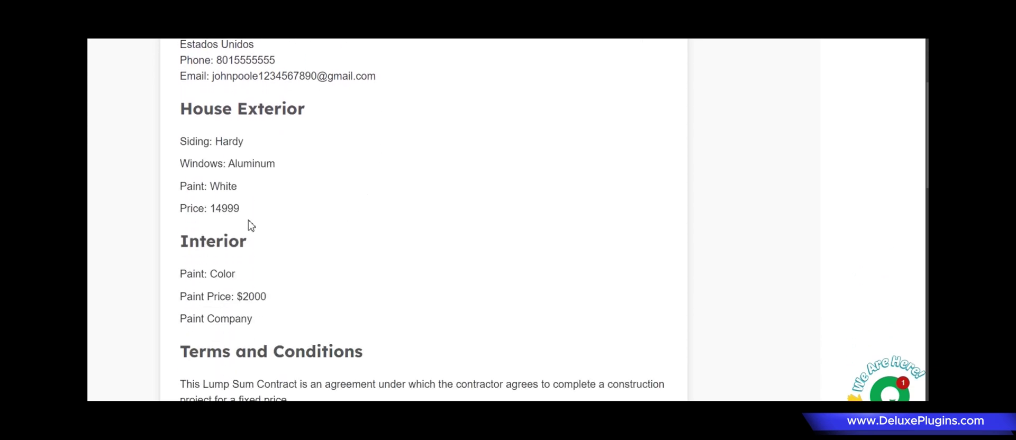
scroll(301, 250, down, 9)
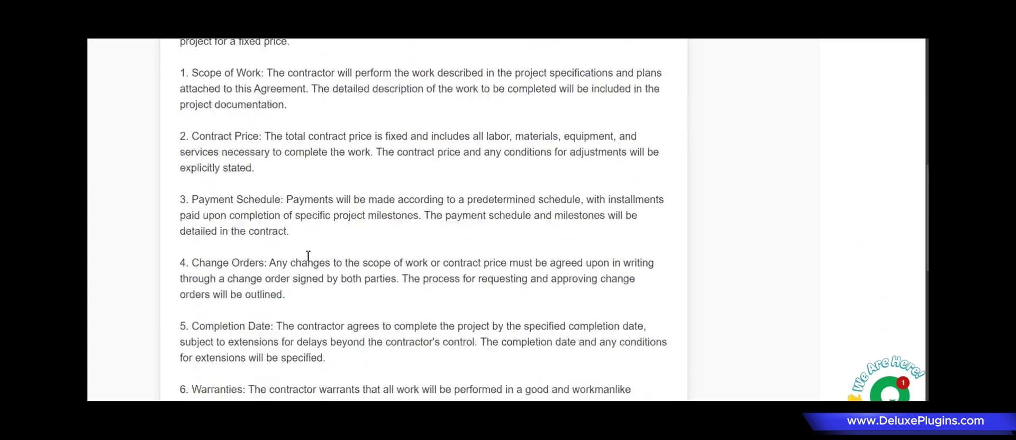
scroll(309, 269, down, 5)
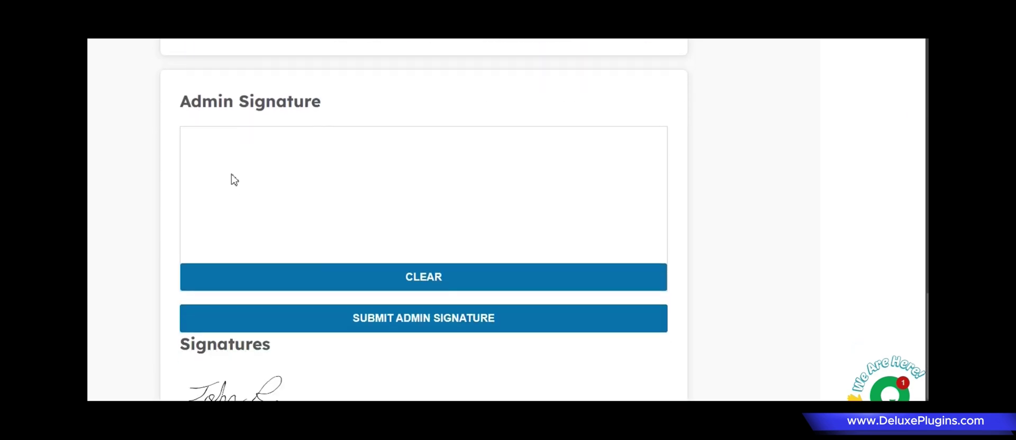
scroll(224, 211, down, 1)
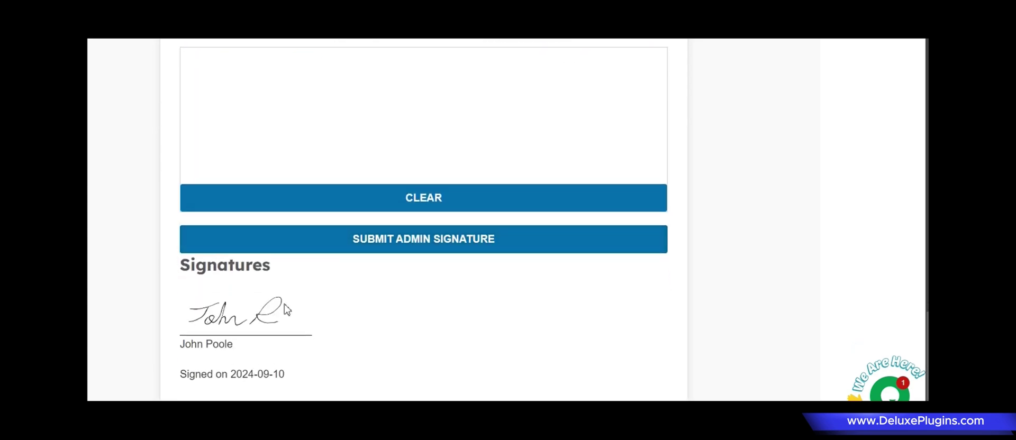
scroll(284, 304, up, 2)
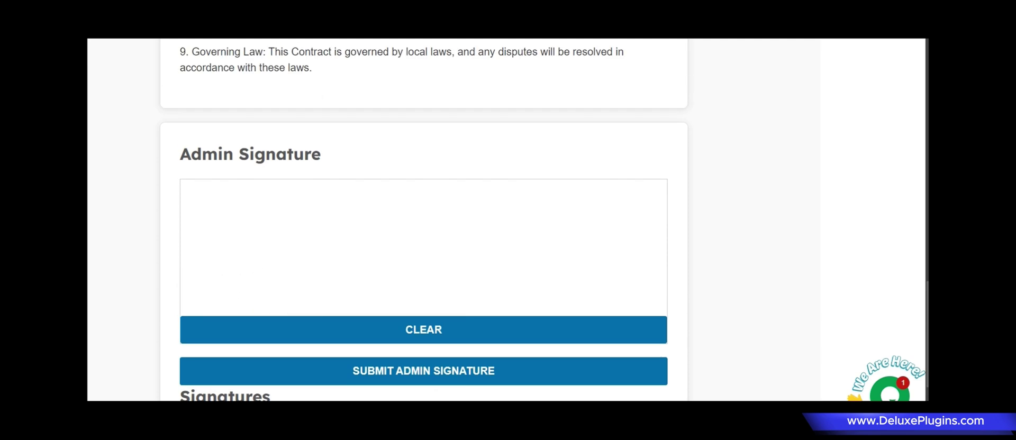
mouse_move(259, 220)
mouse_down()
mouse_move(290, 280)
mouse_move(297, 253)
mouse_up()
mouse_move(316, 262)
mouse_down()
mouse_move(329, 288)
mouse_move(365, 282)
mouse_move(419, 232)
mouse_move(499, 260)
mouse_up()
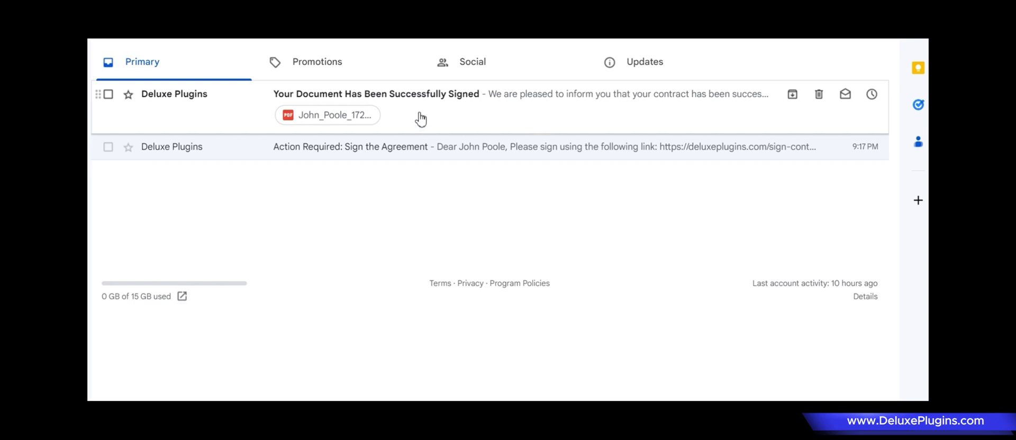
Preview the signed contract PDF attachment and scroll through it to the Signatures section.
click(353, 116)
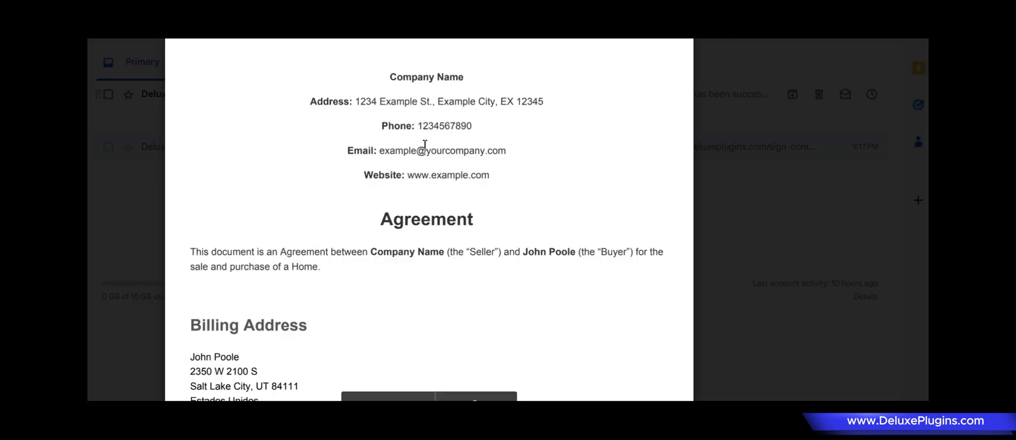
scroll(423, 146, down, 8)
scroll(423, 154, down, 4)
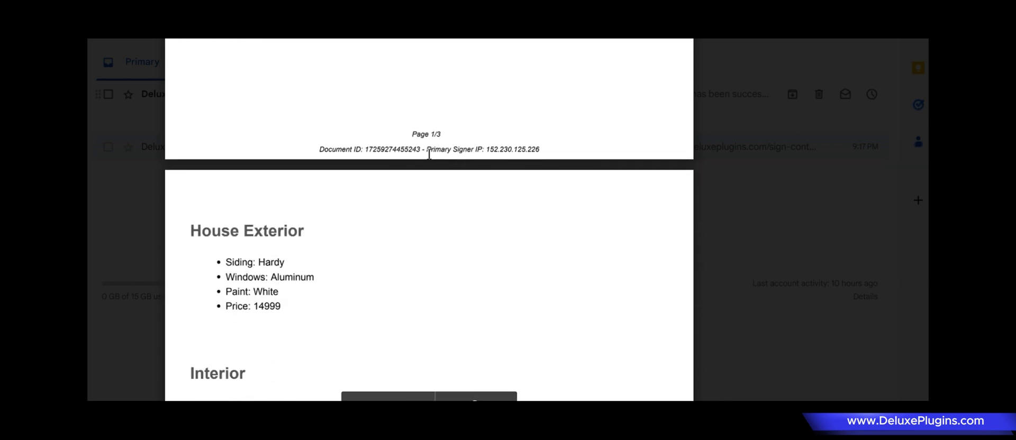
drag(427, 151, 541, 151)
click(409, 149)
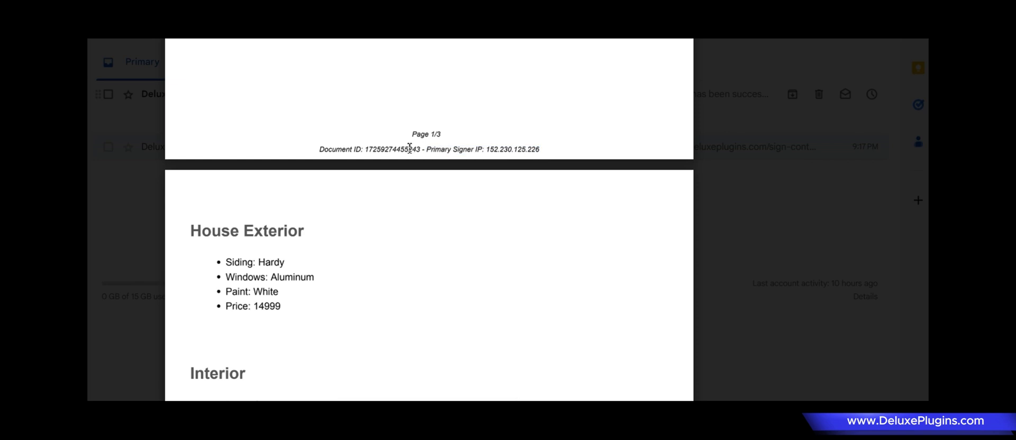
scroll(410, 158, down, 3)
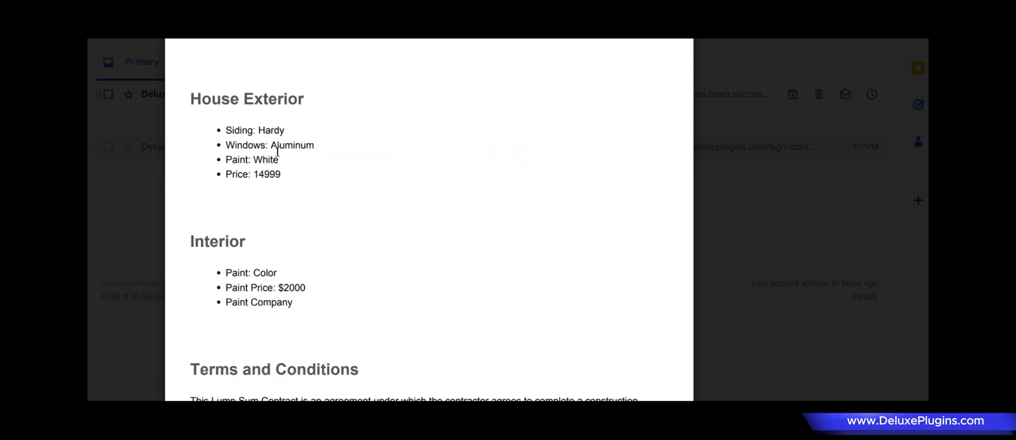
scroll(282, 141, down, 1)
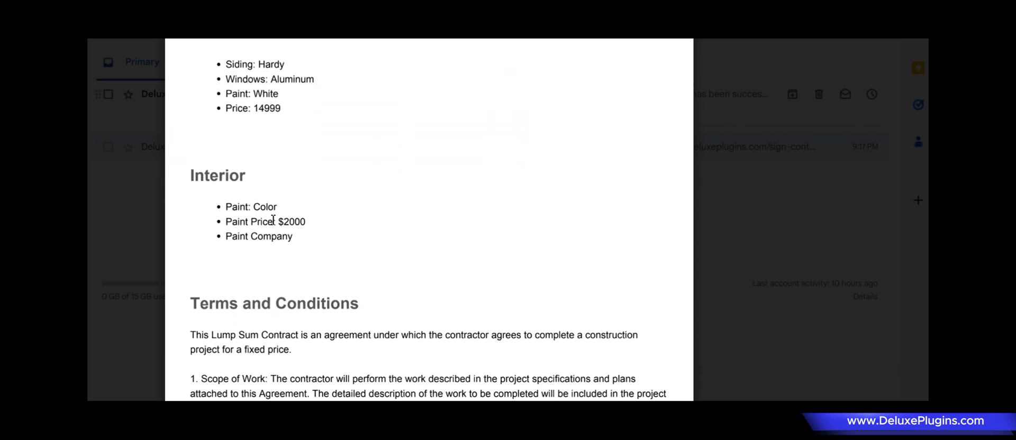
scroll(277, 228, down, 10)
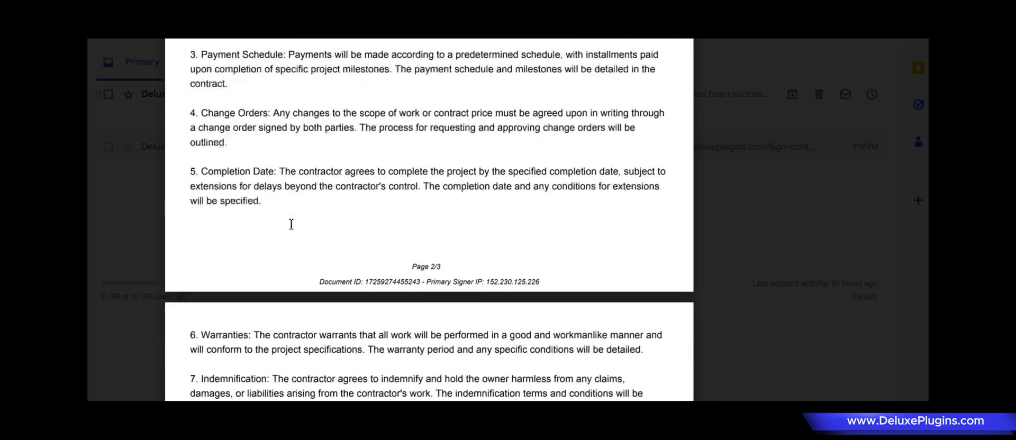
scroll(292, 222, down, 3)
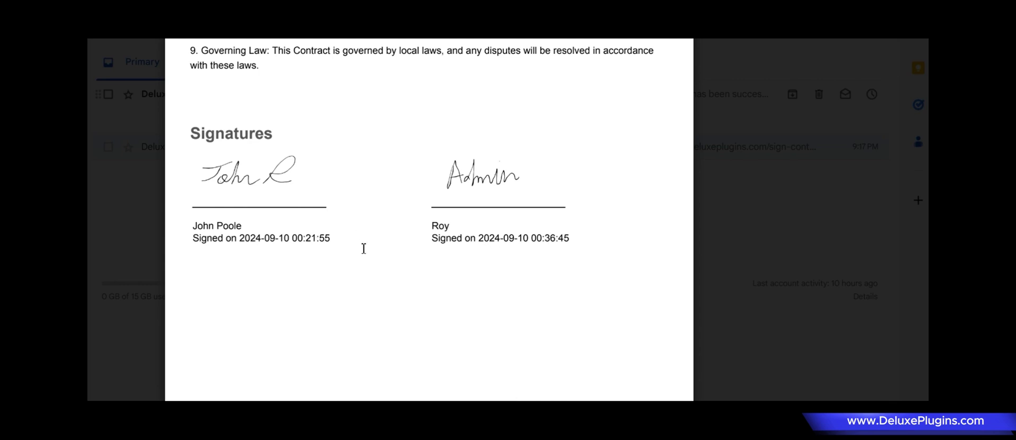
scroll(364, 249, down, 2)
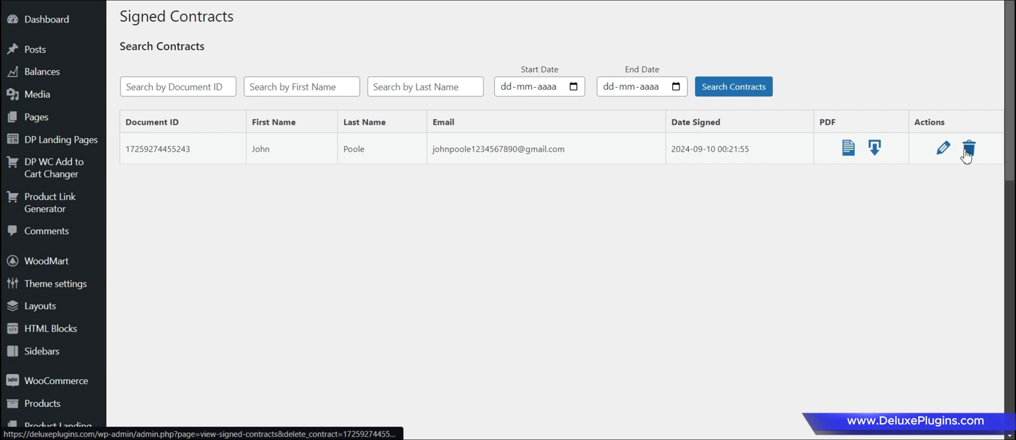
click(848, 150)
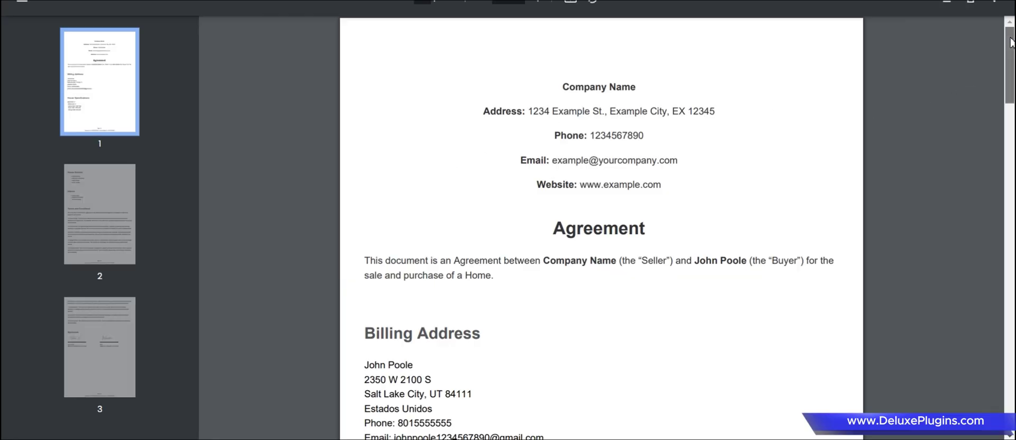
drag(1011, 43, 1010, 183)
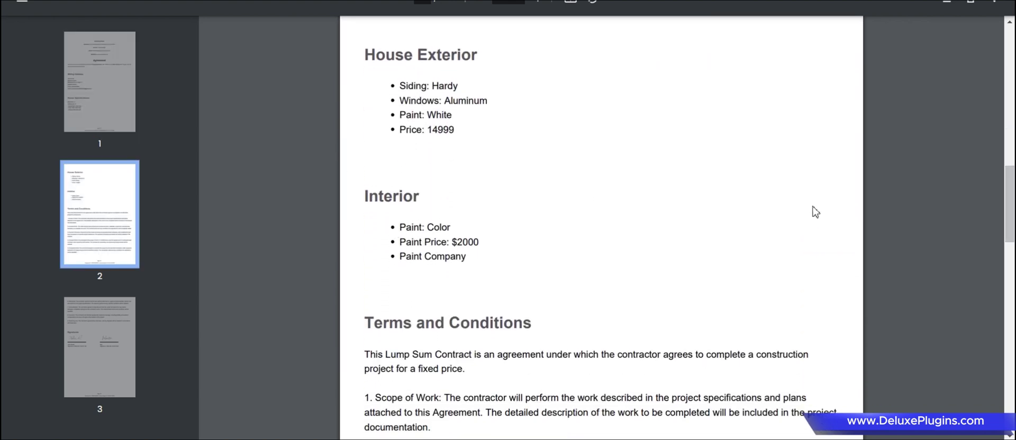
drag(1006, 186, 1005, 376)
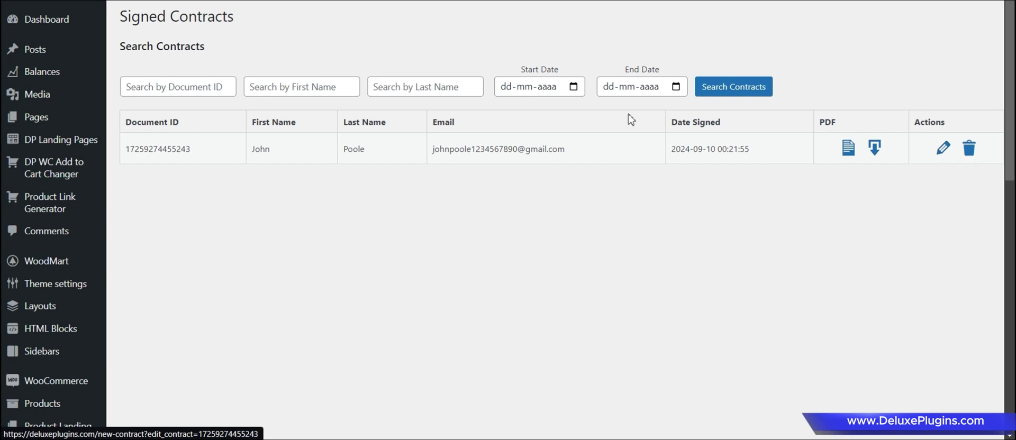
Search contracts by first name 'john', try a last-name filter, then clear the last-name field.
click(322, 93)
text(j)
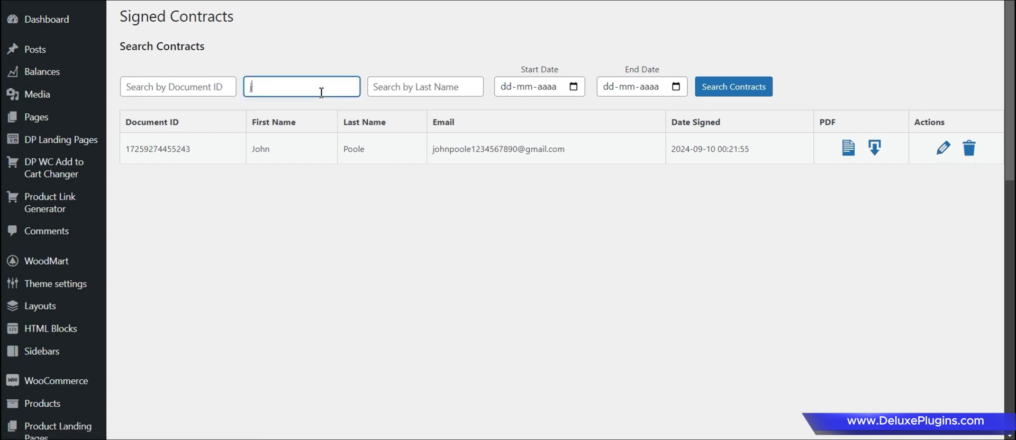
text(ohnk)
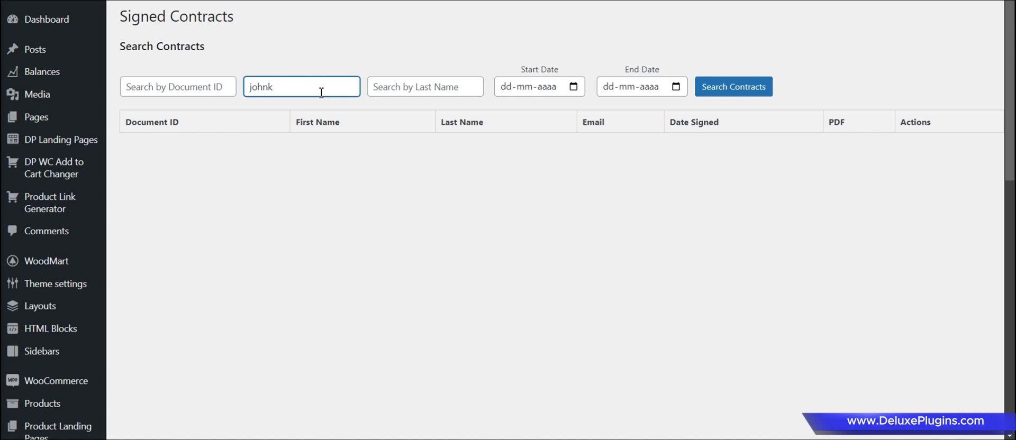
key(BackSpace)
click(415, 98)
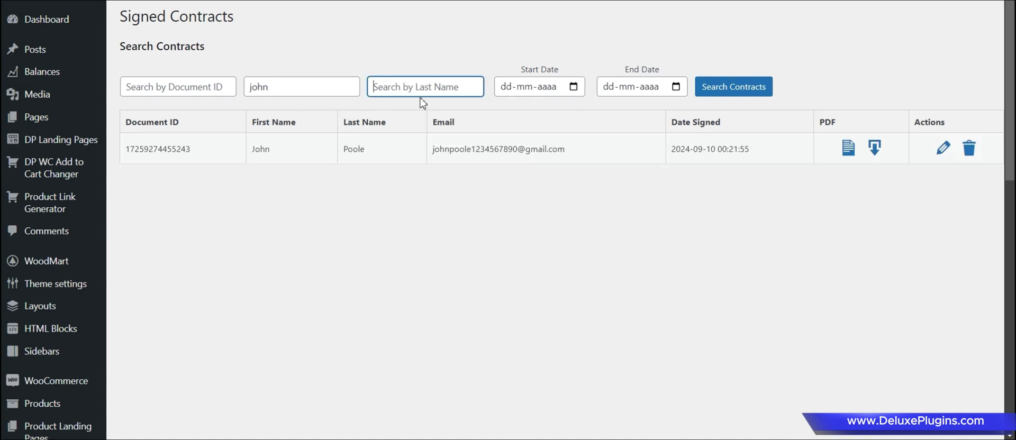
text(poo)
text(led)
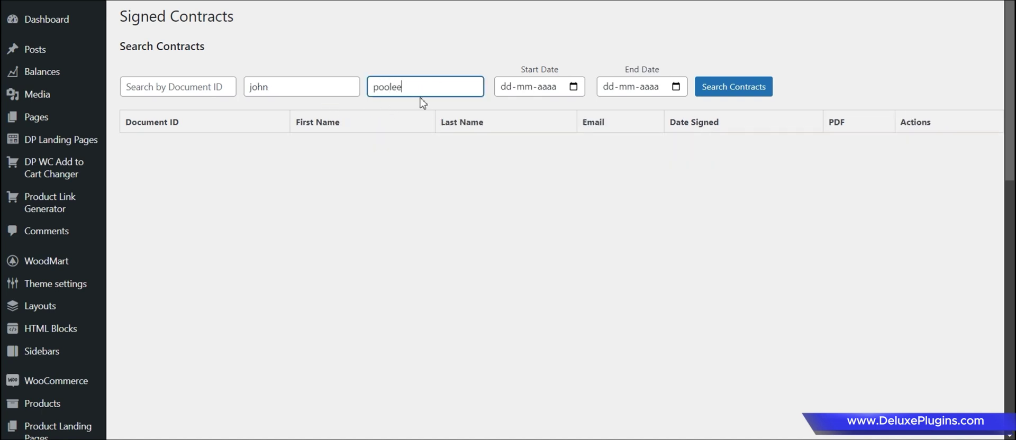
key(BackSpace)
key(BackSpace)
key(BackSpace)
key(BackSpace)
key(BackSpace)
key(BackSpace)
text(d)
key(BackSpace)
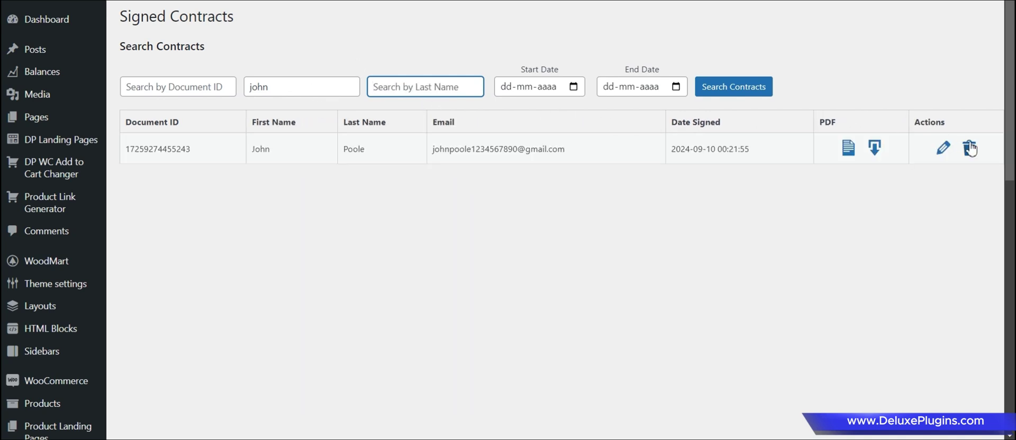
click(942, 148)
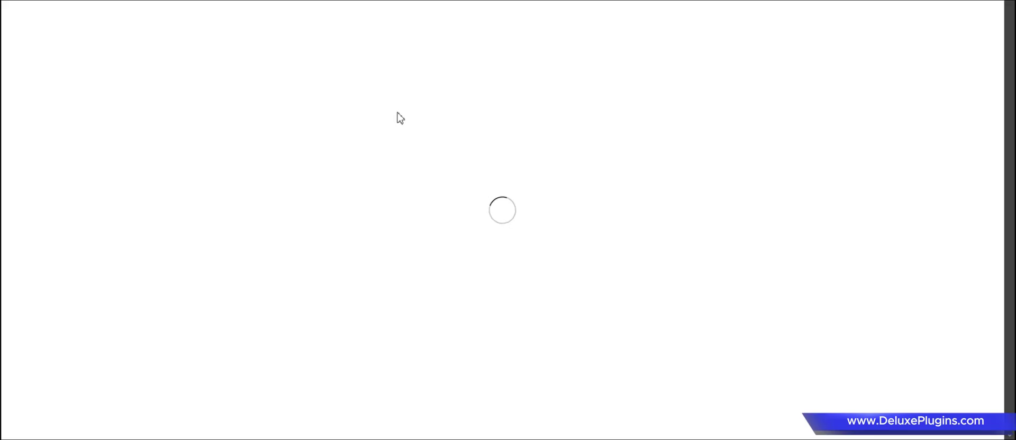
drag(1009, 38, 1009, 236)
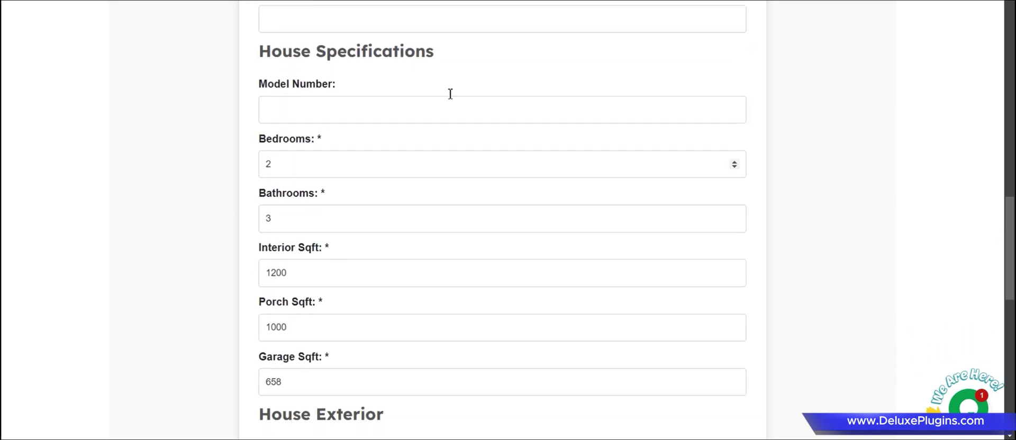
drag(1010, 197, 1005, 229)
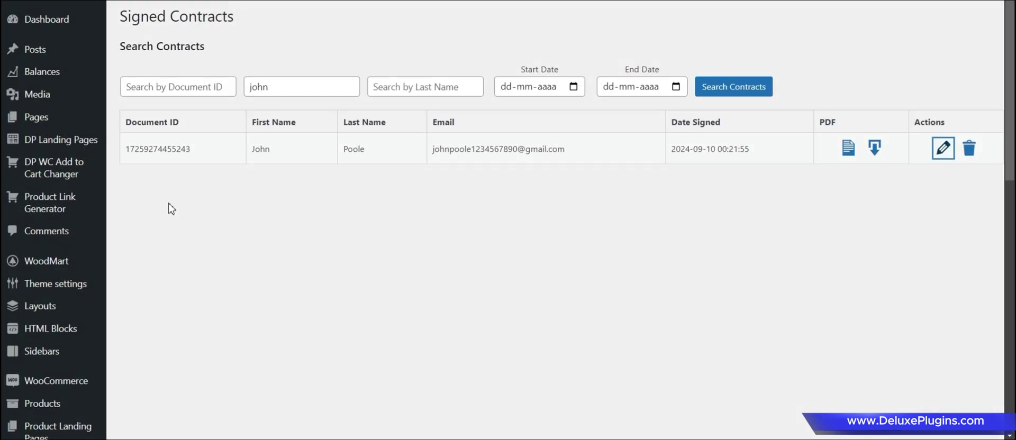
scroll(141, 274, down, 10)
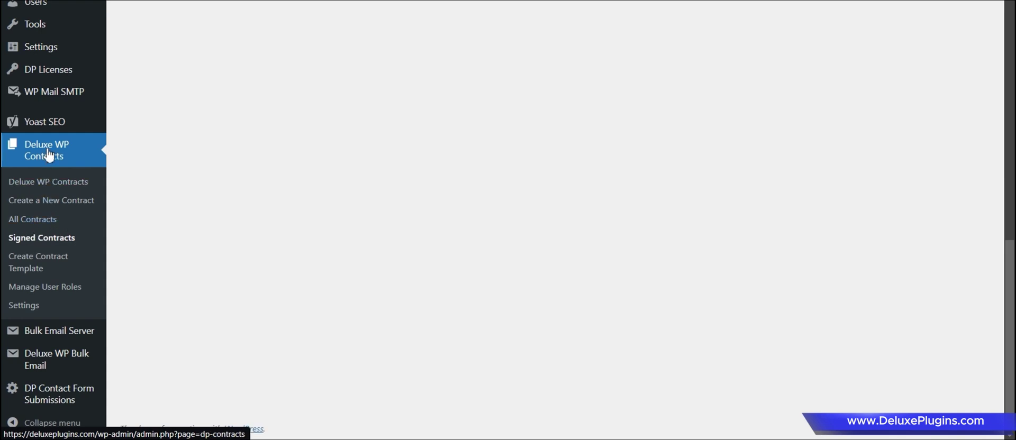
Open All Contracts and toggle the No Email Contracts filter on and back off.
click(30, 225)
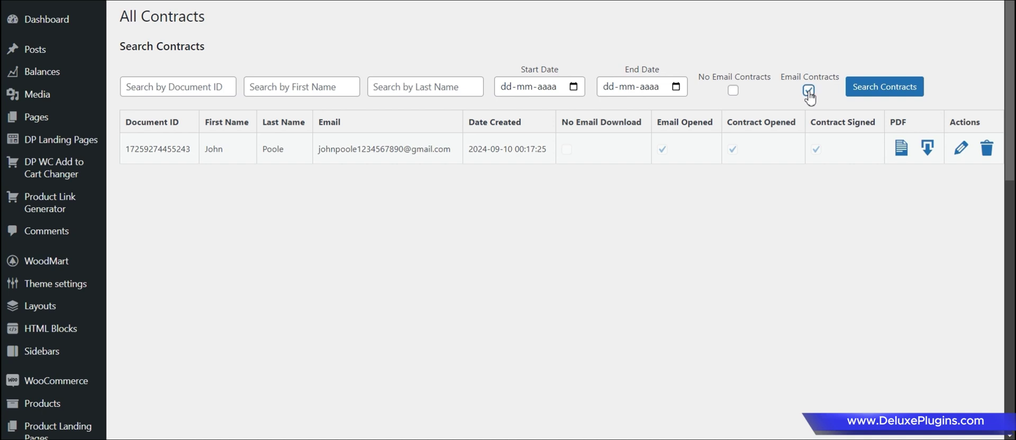
click(733, 91)
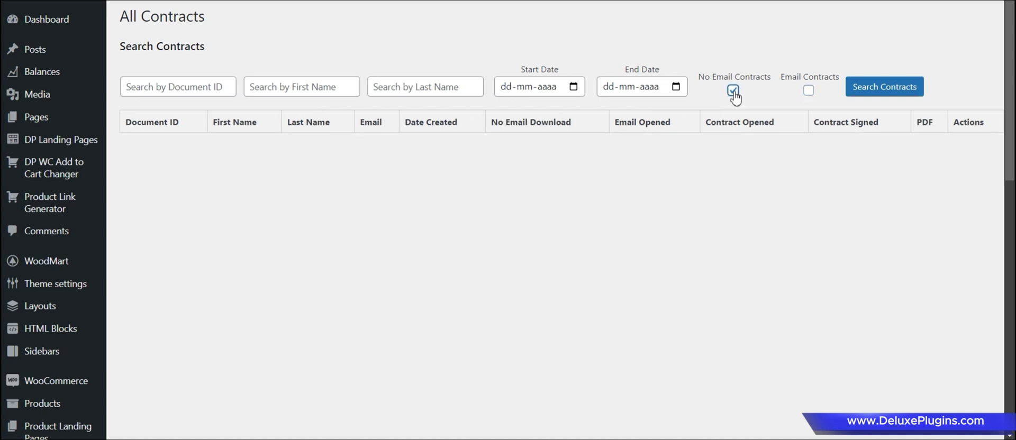
click(733, 94)
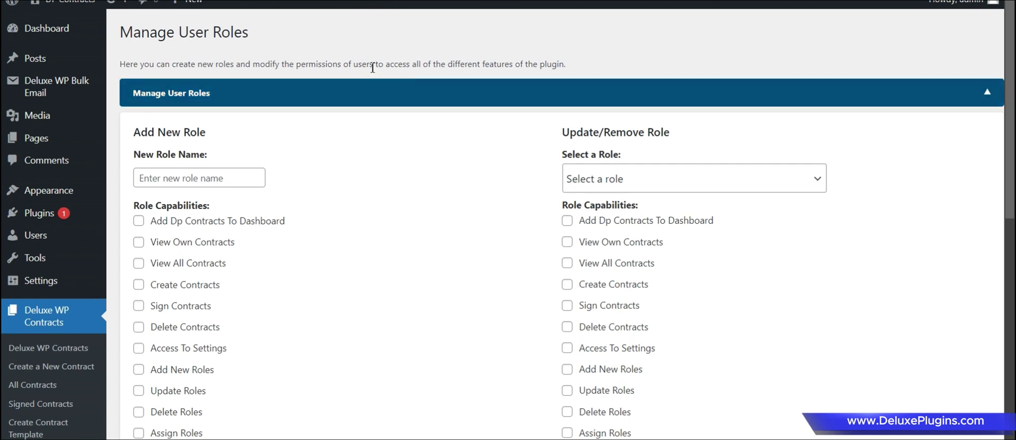
Tick Create Contracts for the Representative role and save the updated role.
scroll(159, 220, down, 1)
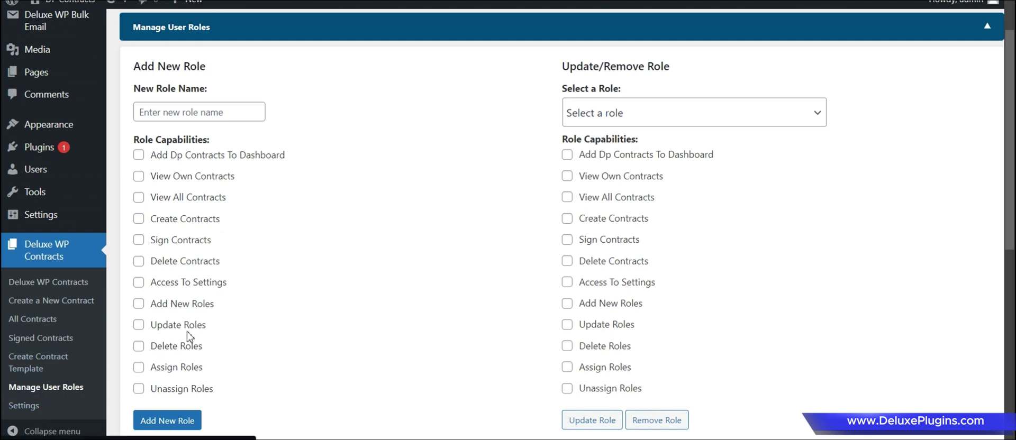
scroll(256, 246, up, 1)
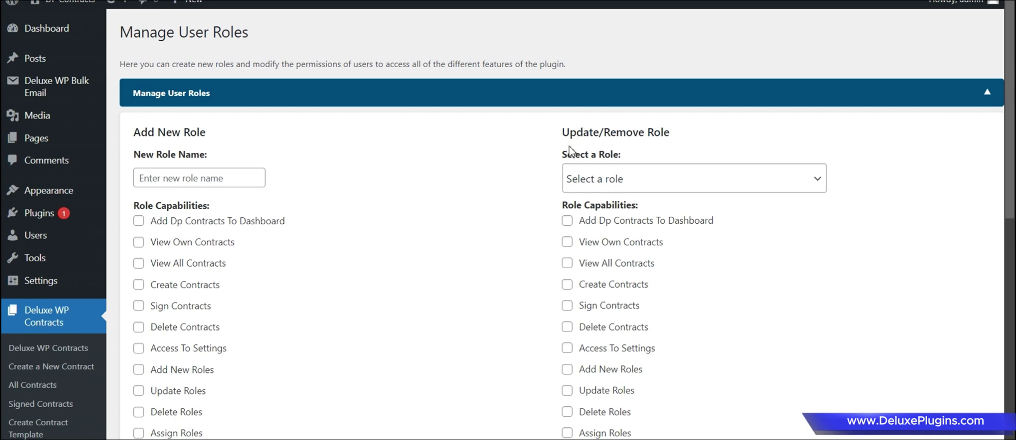
click(625, 184)
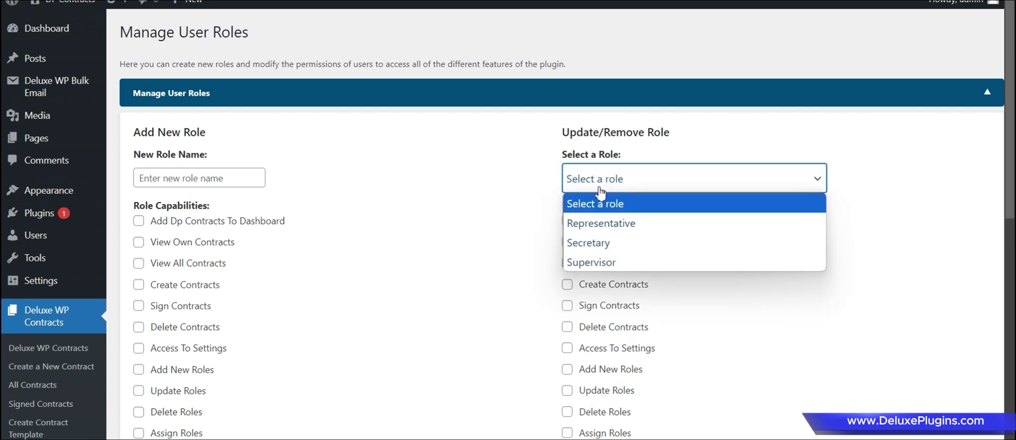
click(604, 224)
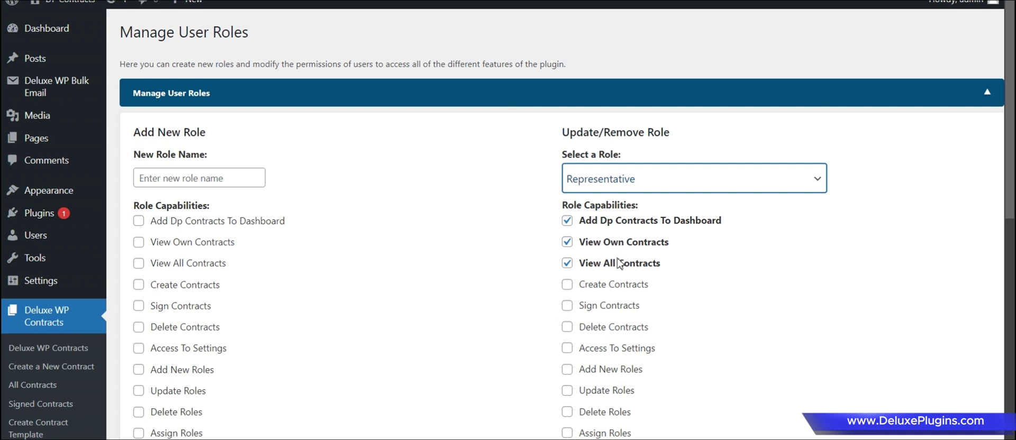
scroll(512, 237, down, 1)
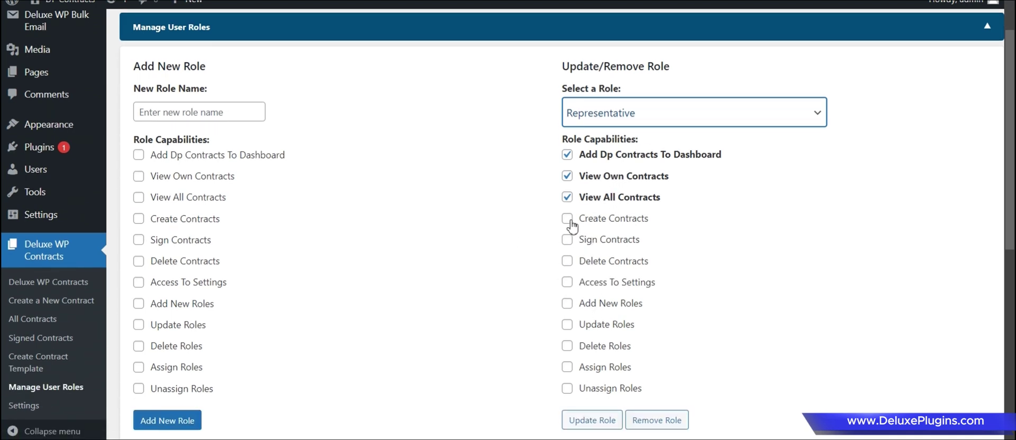
click(569, 221)
click(592, 420)
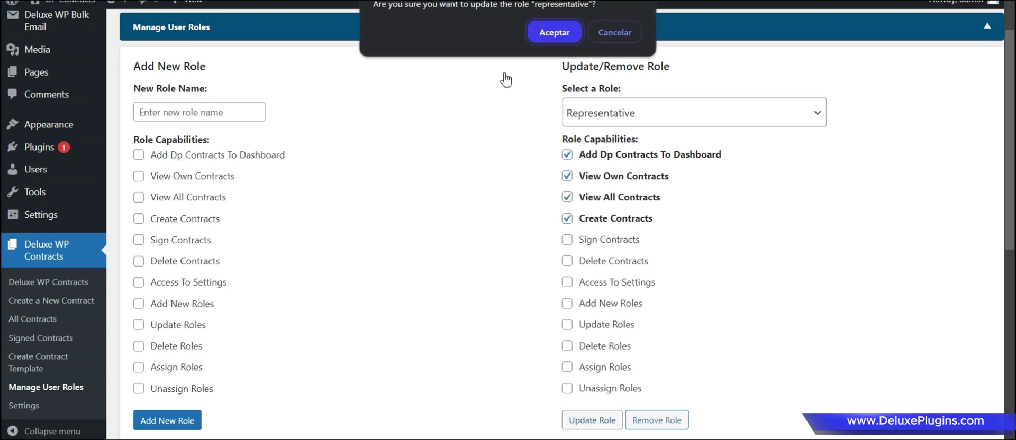
click(554, 33)
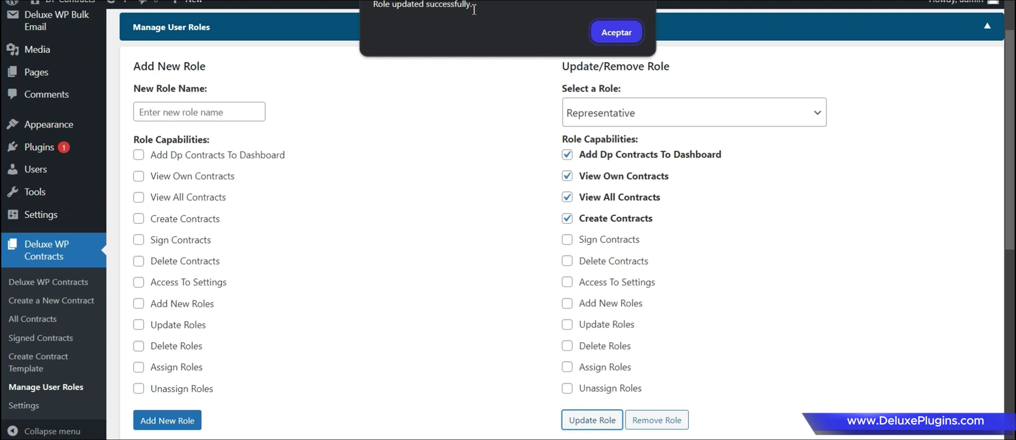
click(603, 29)
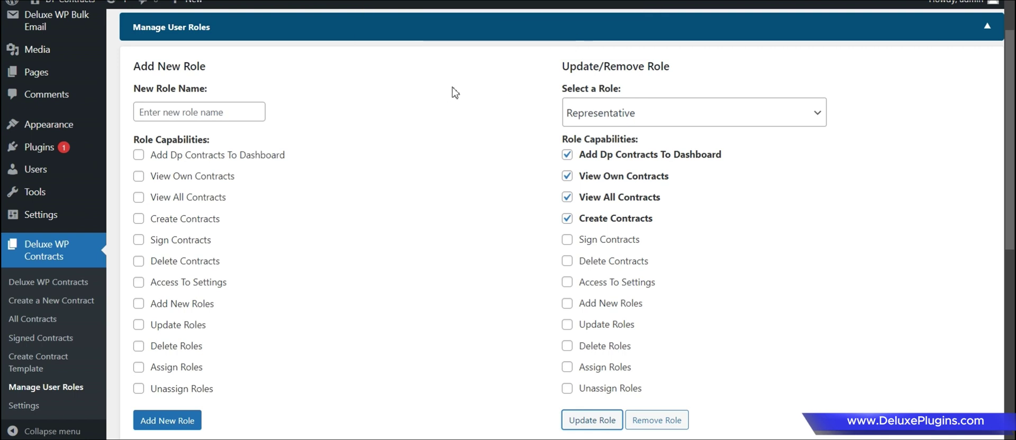
Preview the Secretary role's capabilities, then switch back to Representative.
click(665, 132)
click(633, 176)
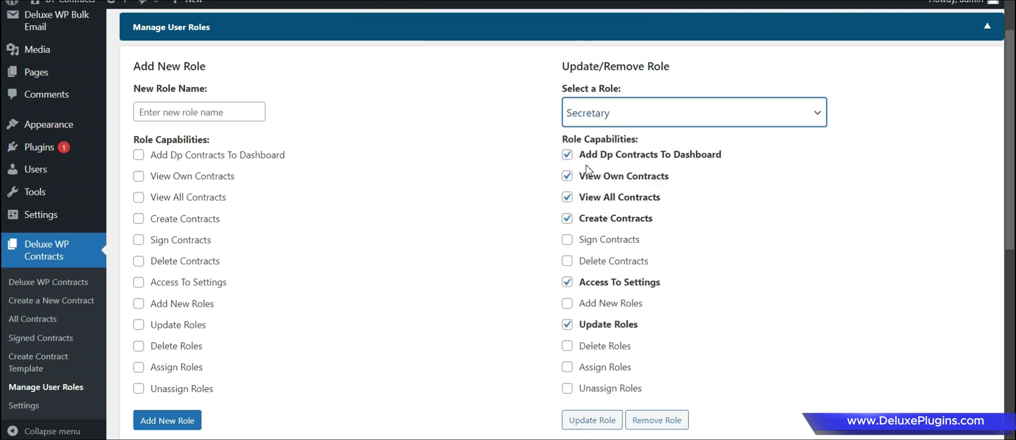
click(635, 123)
click(624, 156)
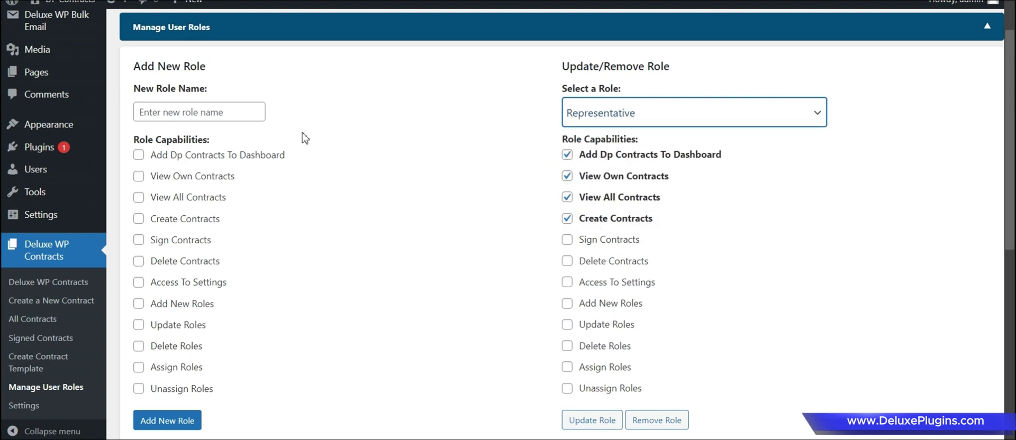
Name a new role Manager and tick all eight capabilities, Add Dp Contracts To Dashboard through Add New Roles.
click(201, 110)
text(Manager)
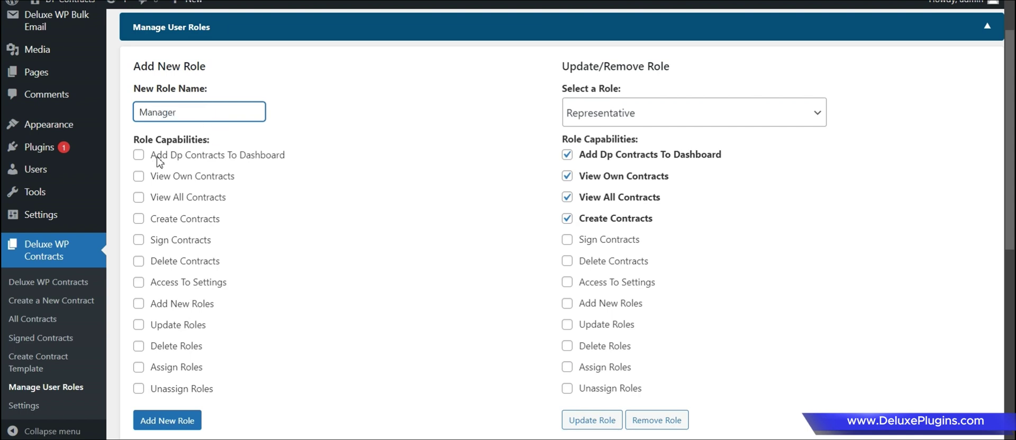
click(158, 157)
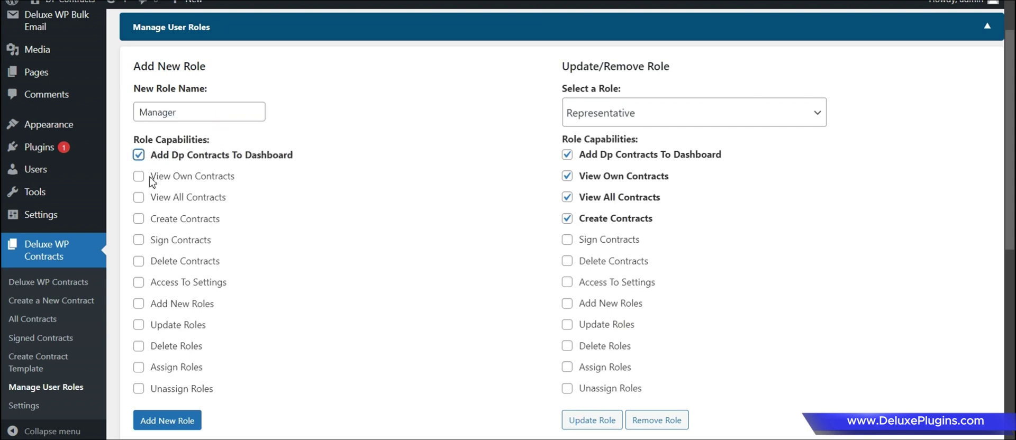
click(138, 177)
click(139, 198)
click(139, 221)
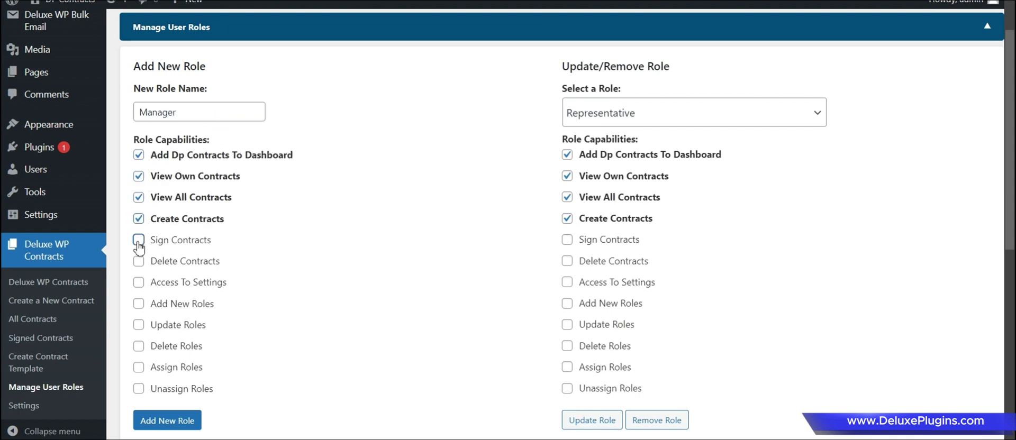
click(139, 241)
click(138, 263)
click(138, 283)
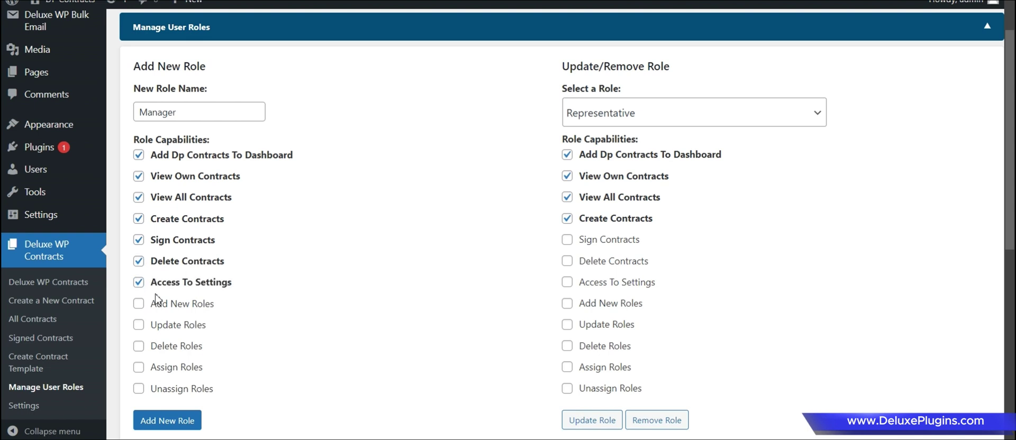
click(139, 304)
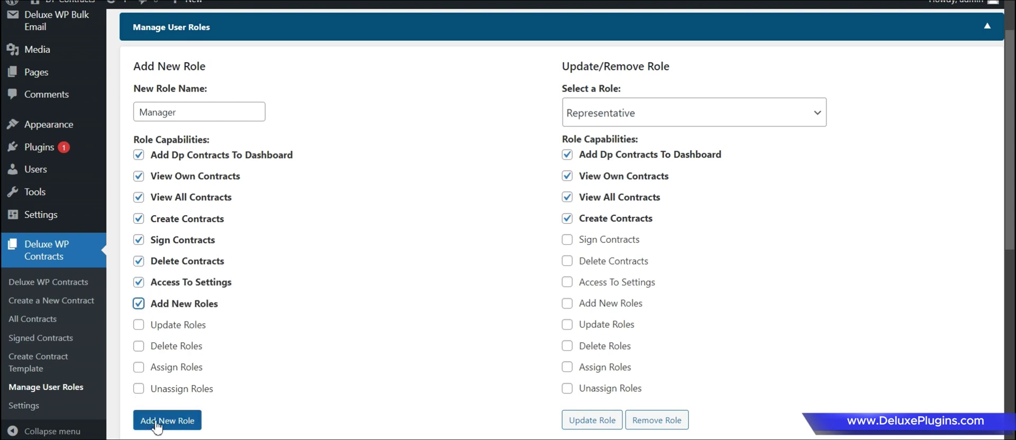
Add the Manager role, confirm it, and select Manager to review its capabilities.
click(157, 422)
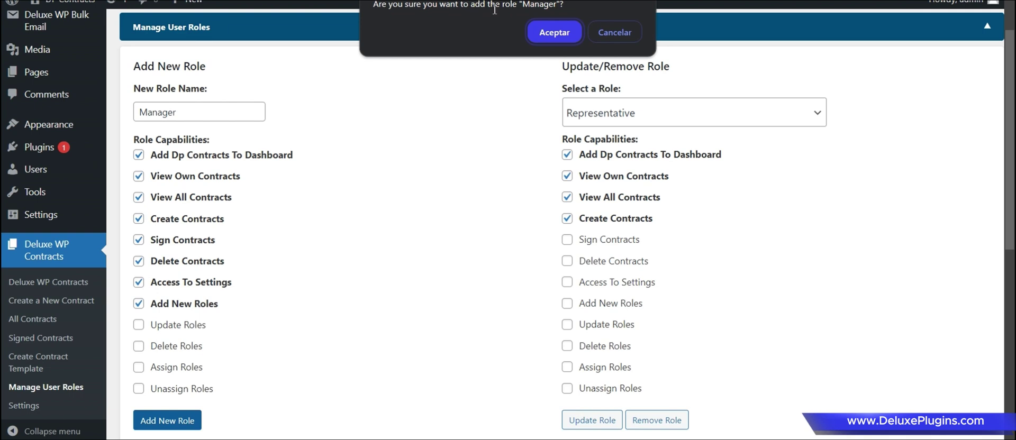
click(532, 21)
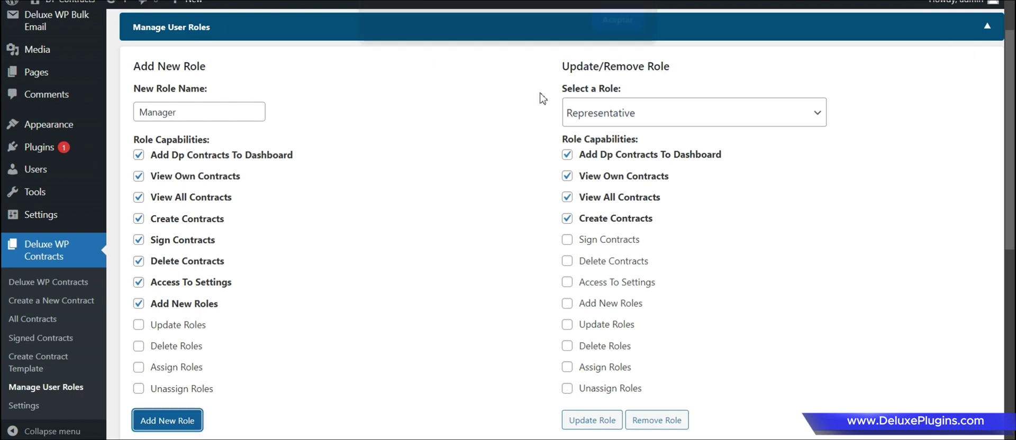
click(608, 33)
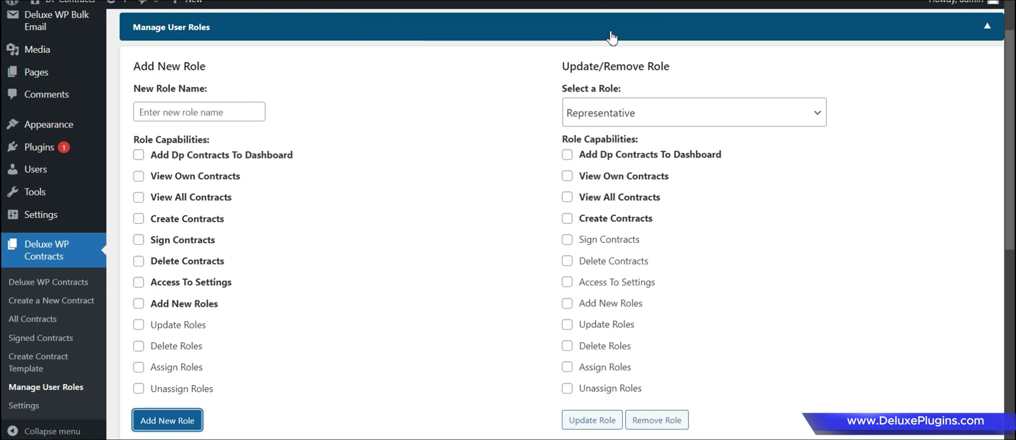
click(610, 113)
click(588, 216)
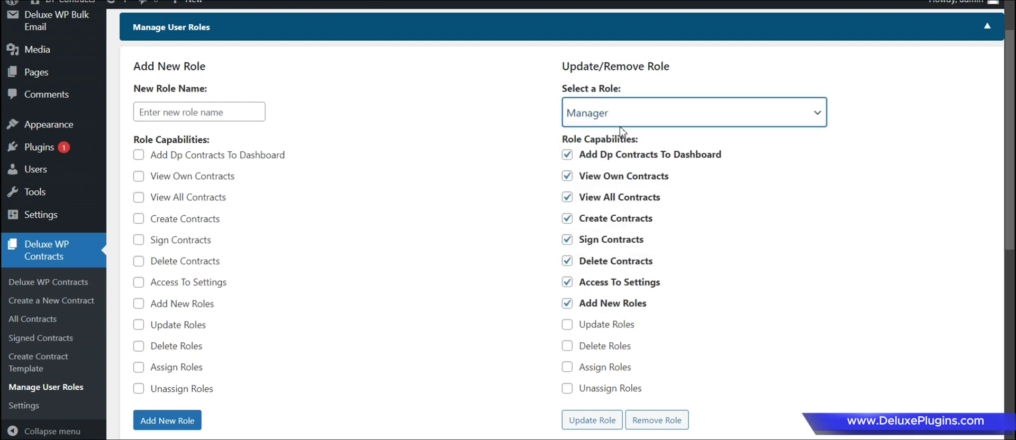
scroll(535, 141, down, 3)
Assign the Manager role to the second user in Assign User Roles.
scroll(535, 141, down, 5)
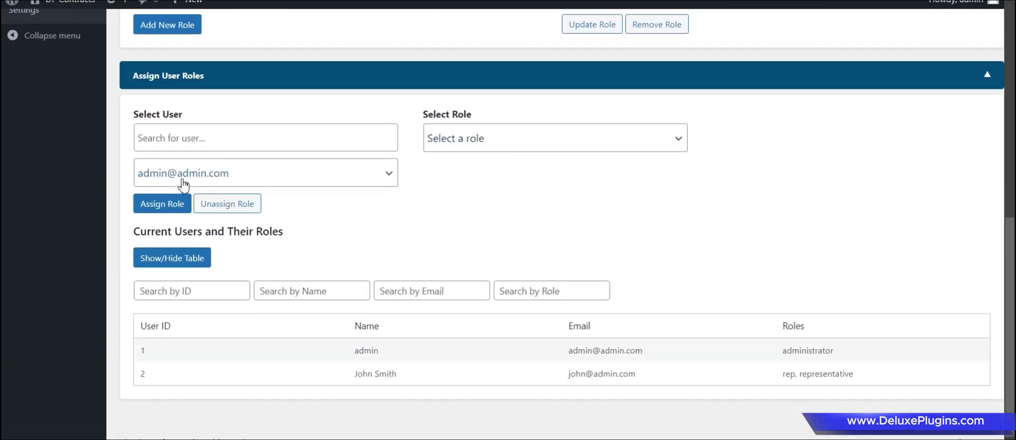
click(181, 186)
click(182, 218)
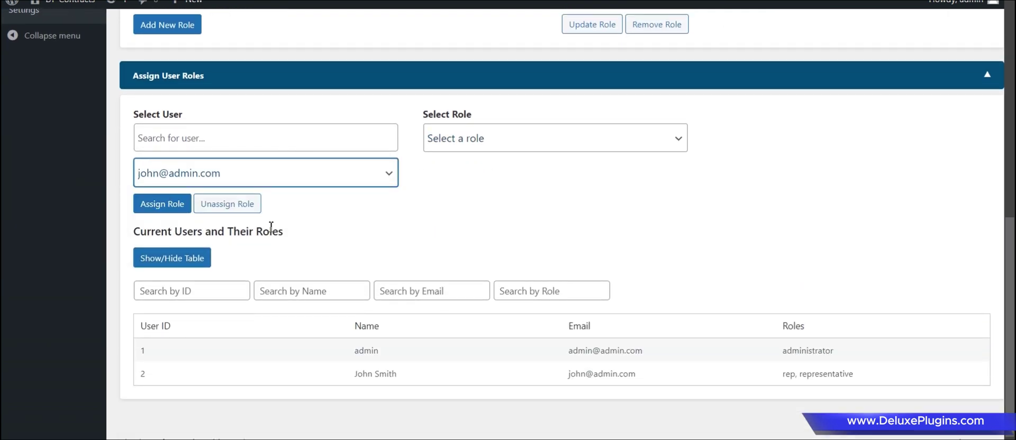
drag(794, 375, 783, 376)
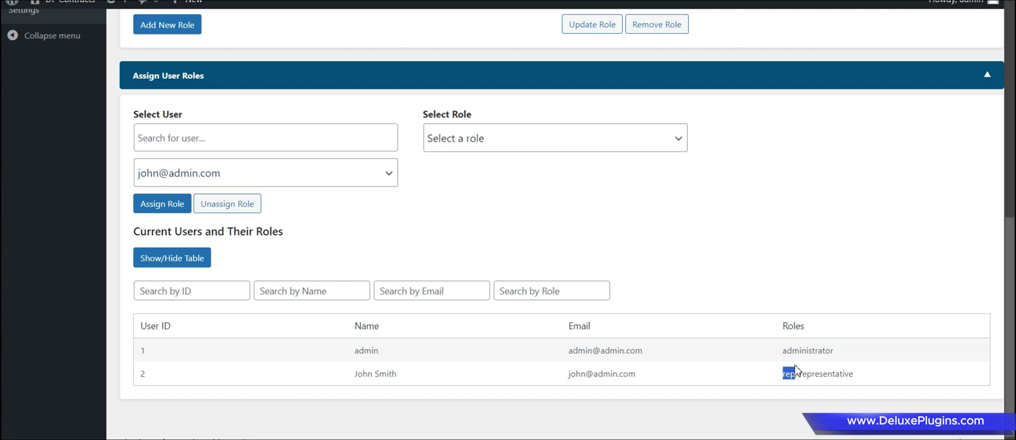
drag(801, 374, 882, 374)
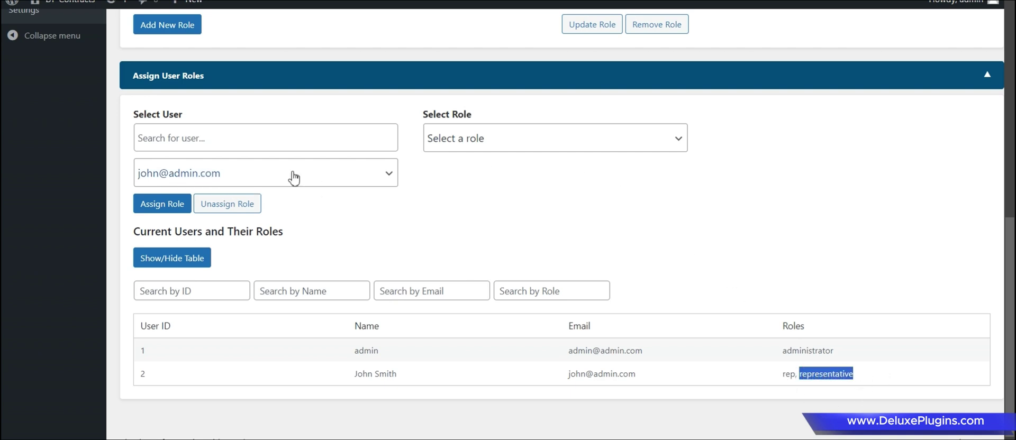
click(475, 139)
click(466, 239)
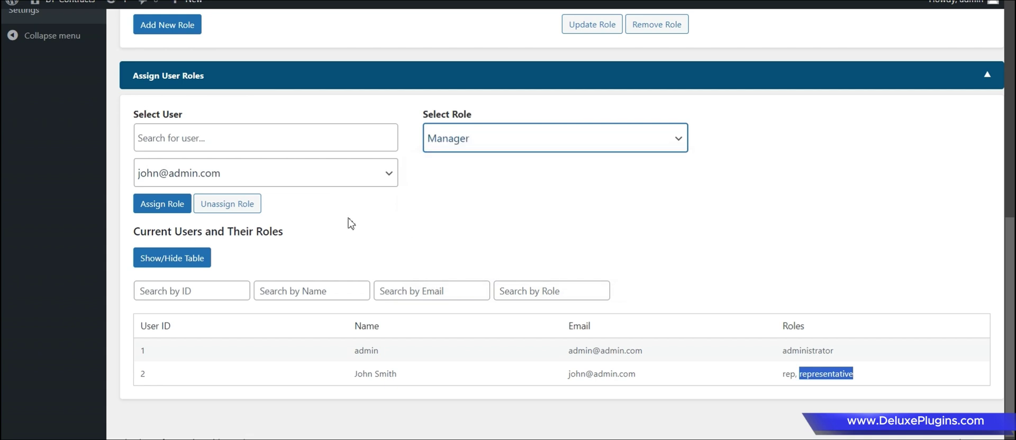
click(154, 203)
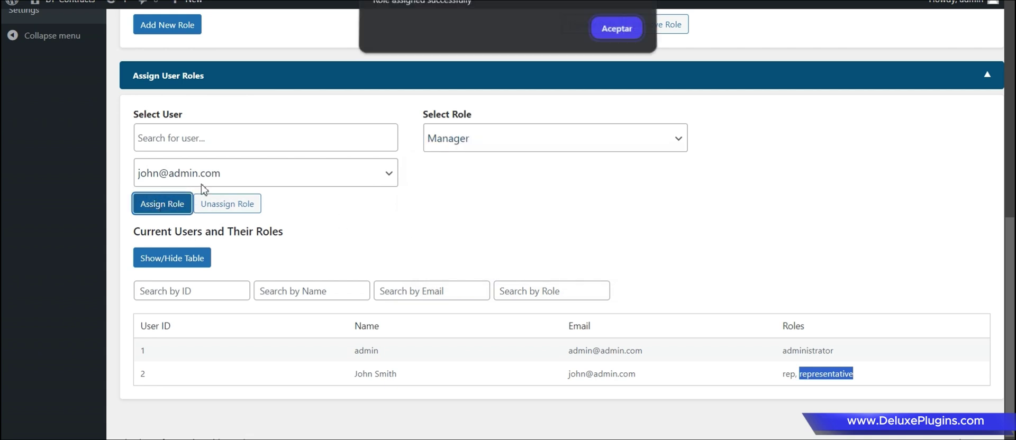
click(614, 33)
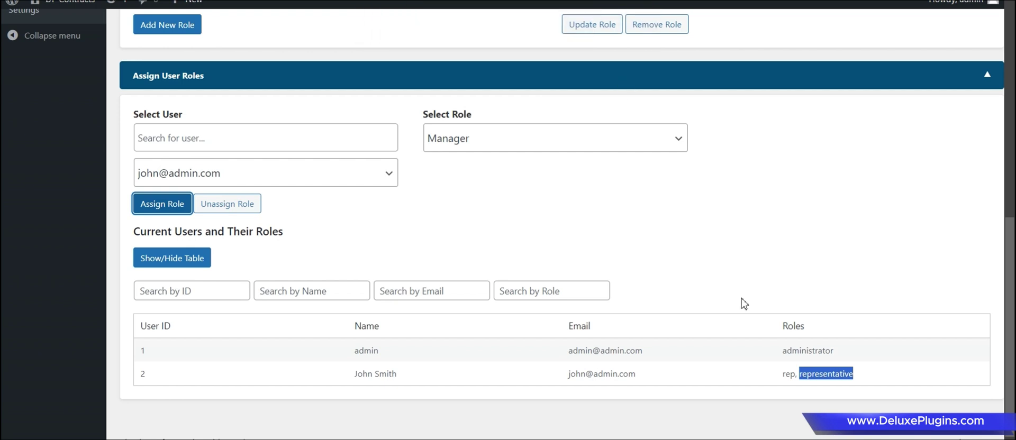
drag(891, 382, 782, 384)
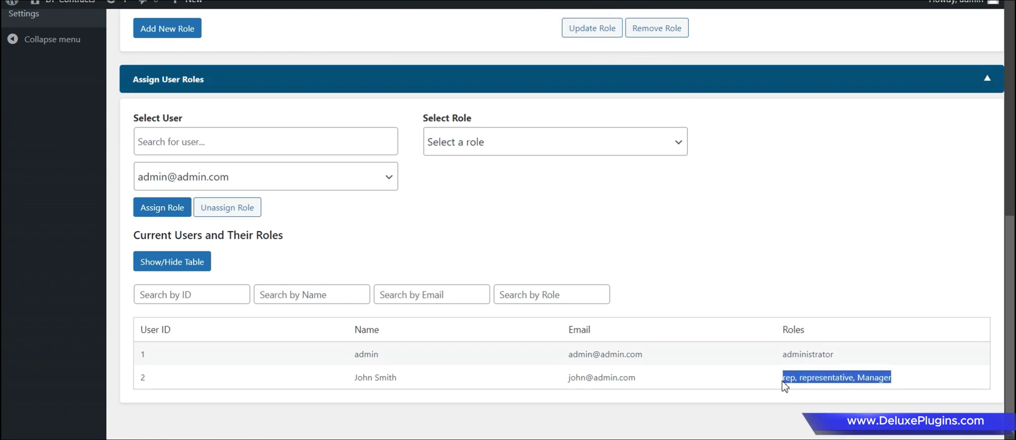
click(699, 230)
Unassign the Representative role from the same user, leaving rep and Manager.
click(512, 142)
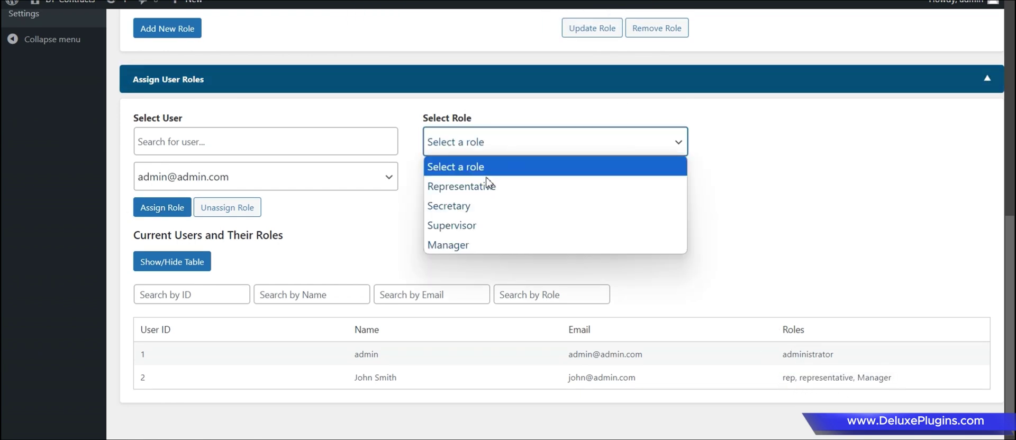
click(479, 188)
click(309, 175)
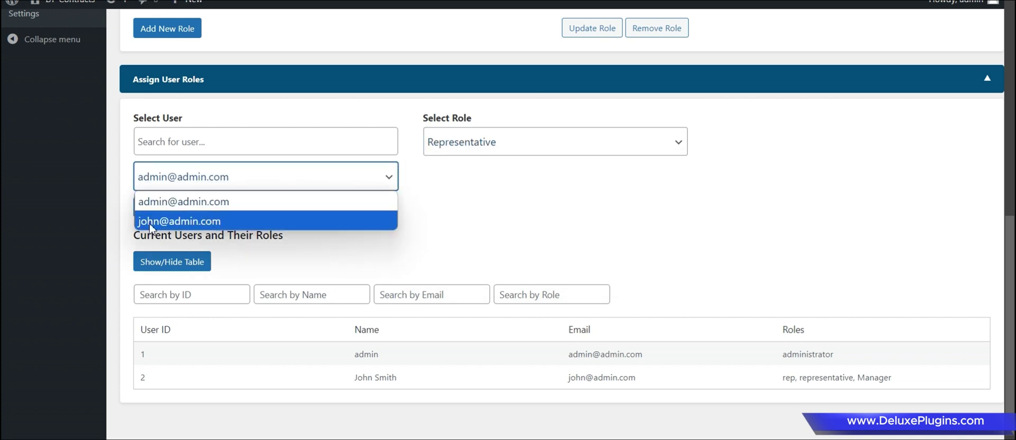
click(165, 227)
click(226, 207)
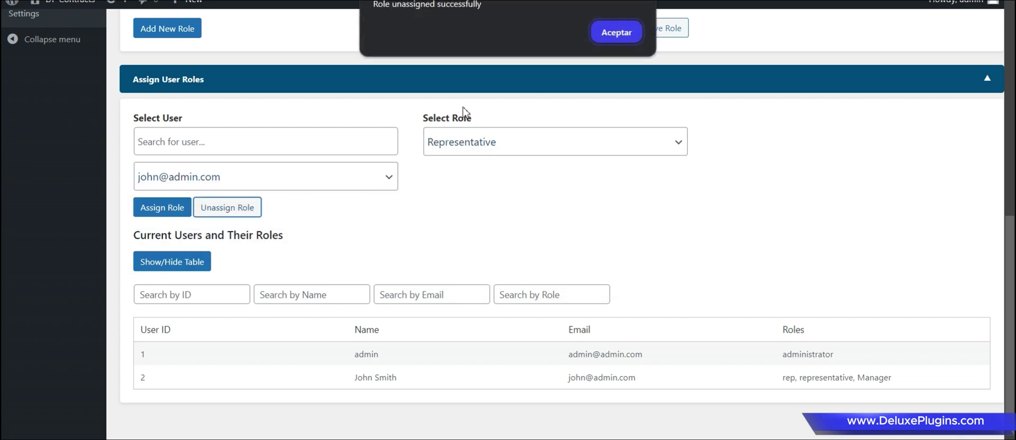
click(601, 38)
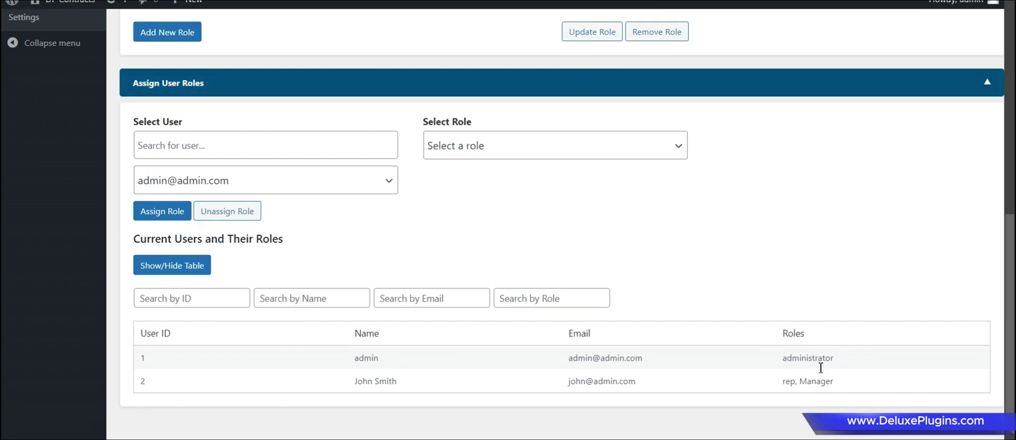
double_click(805, 382)
click(763, 349)
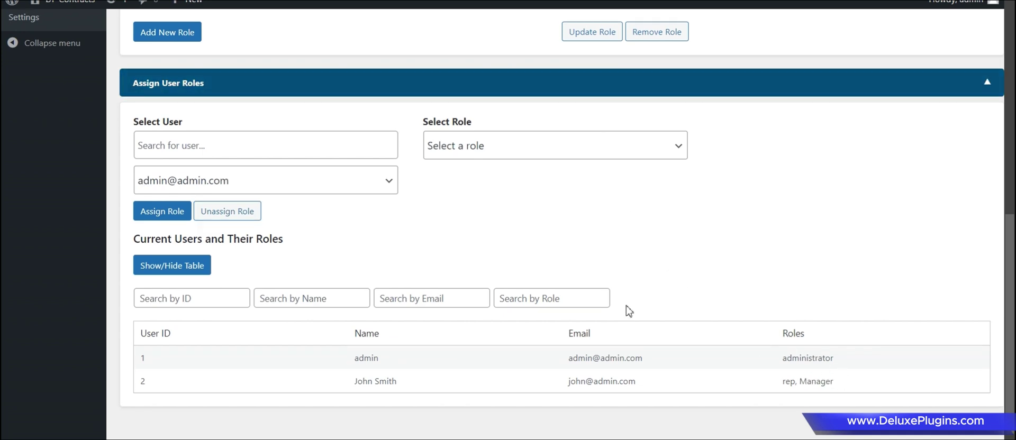